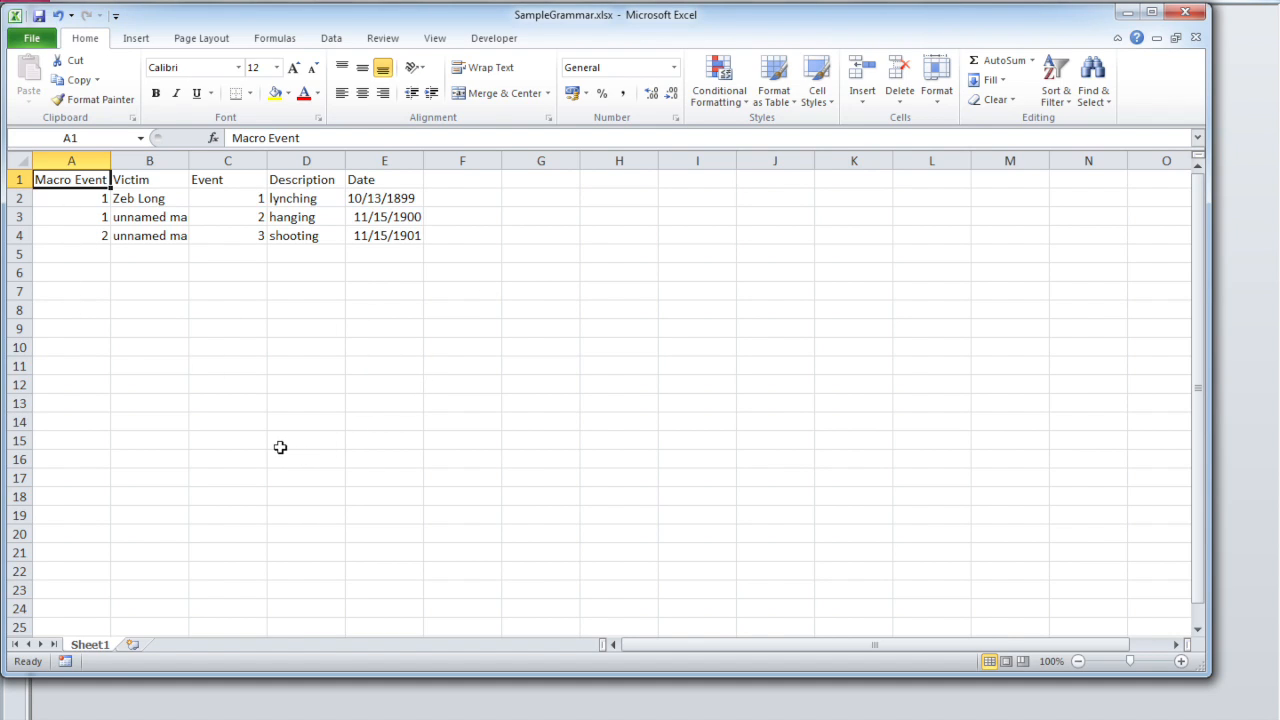
# Step: Examine the Macro Event, Victim, Event, Description and Date columns and how rows 2 to 4 are grouped by macro event number
pyautogui.click(77, 159)
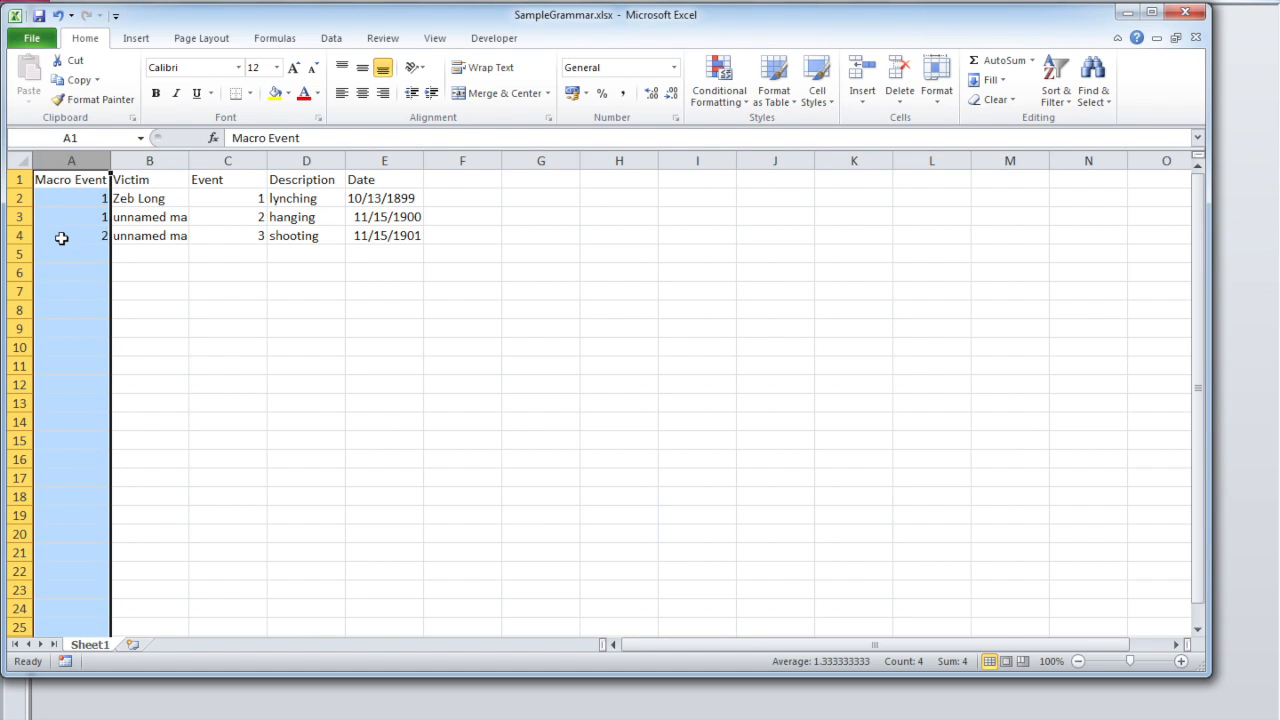
pyautogui.click(234, 160)
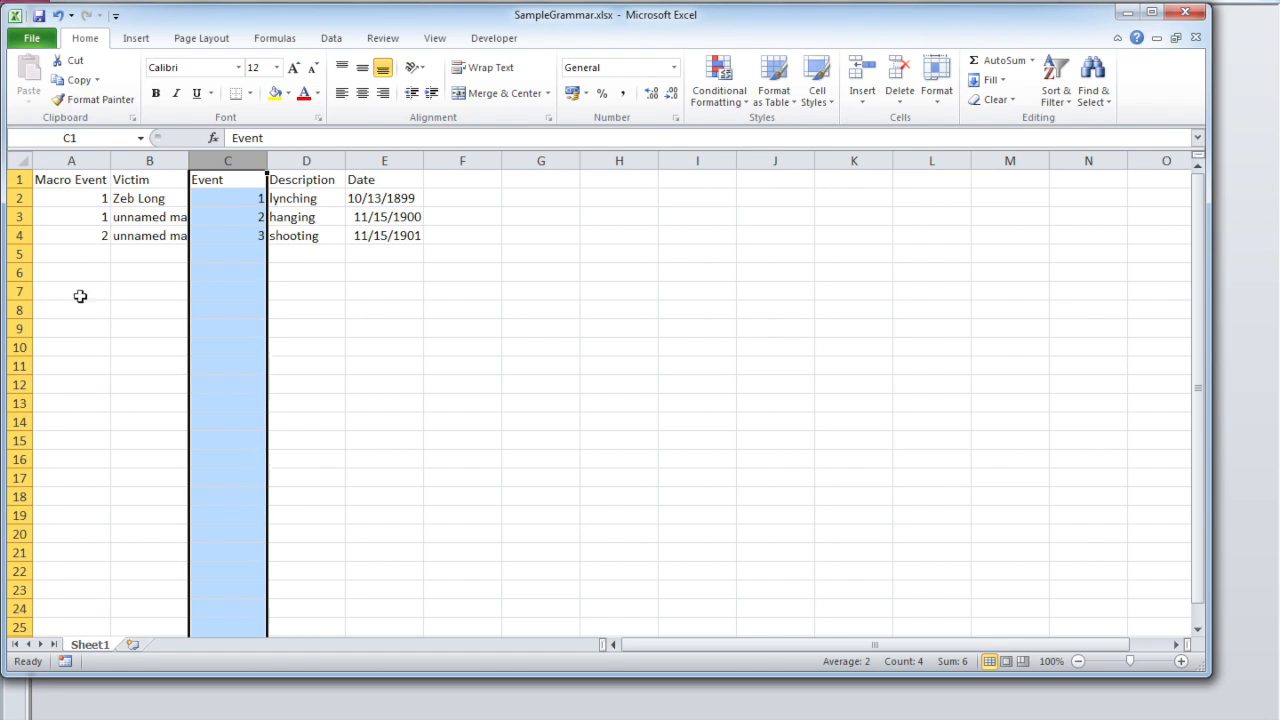
pyautogui.click(71, 196)
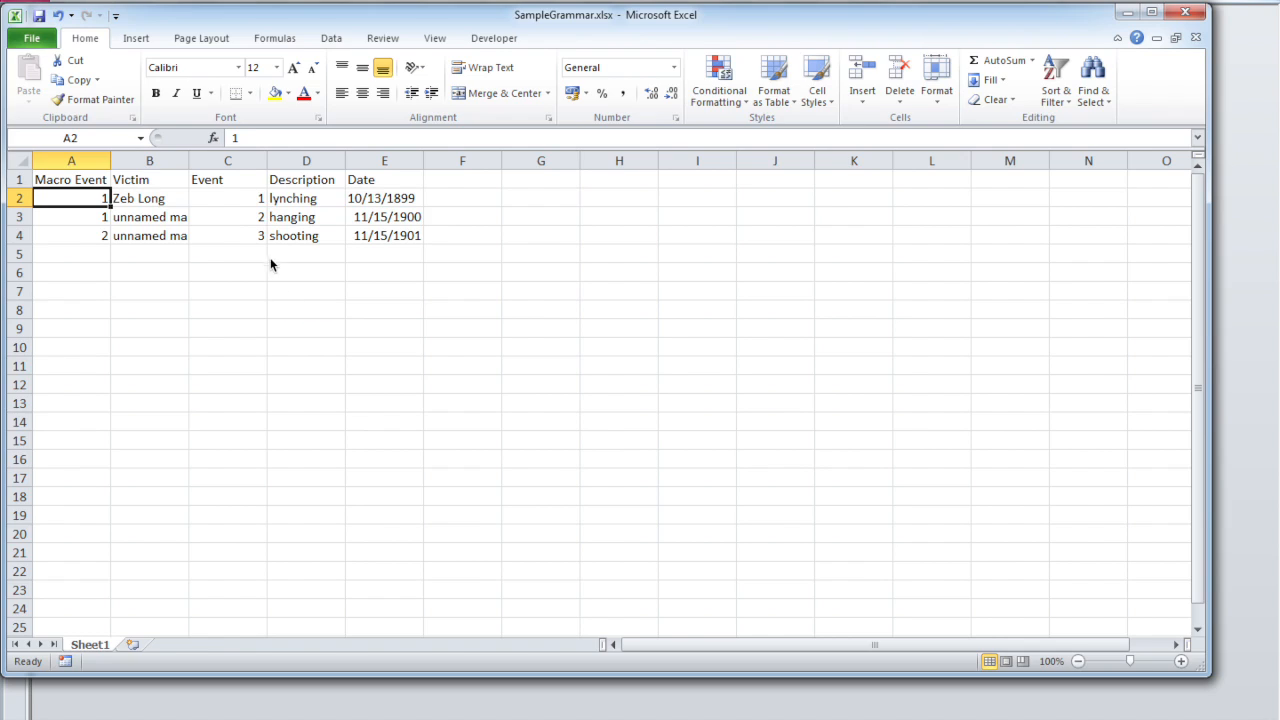
pyautogui.click(230, 158)
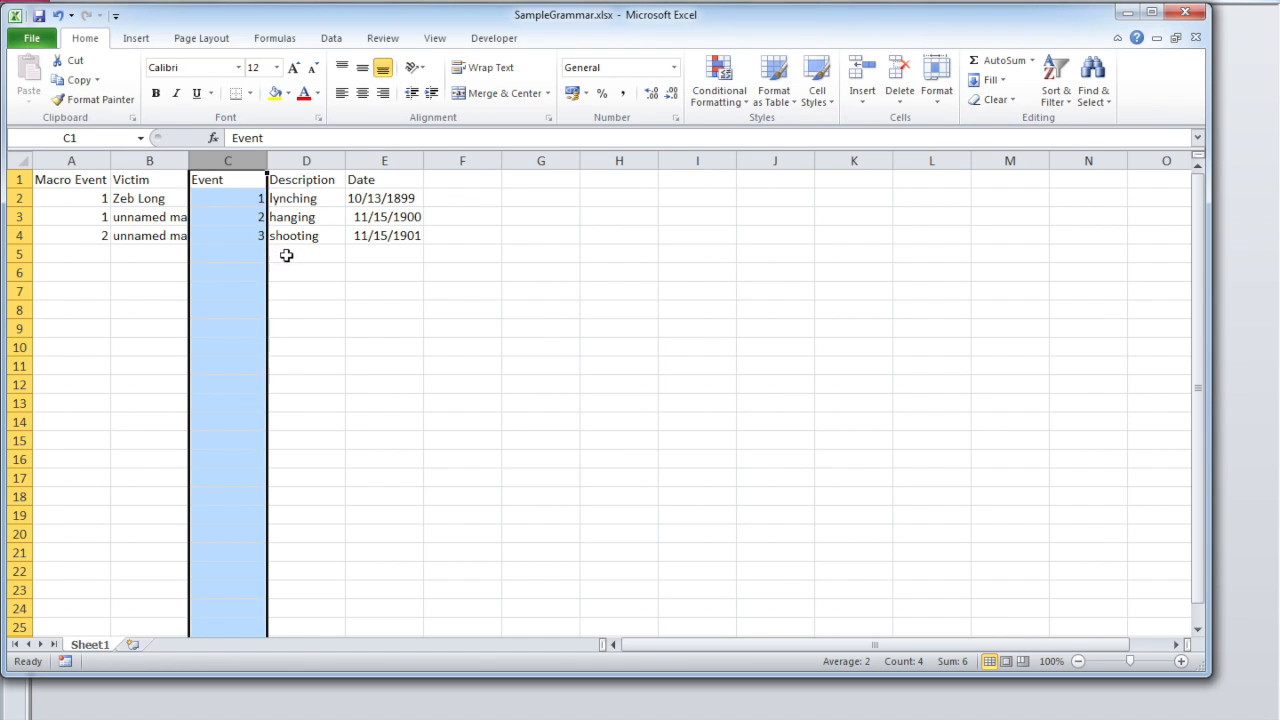
pyautogui.click(317, 160)
pyautogui.click(354, 161)
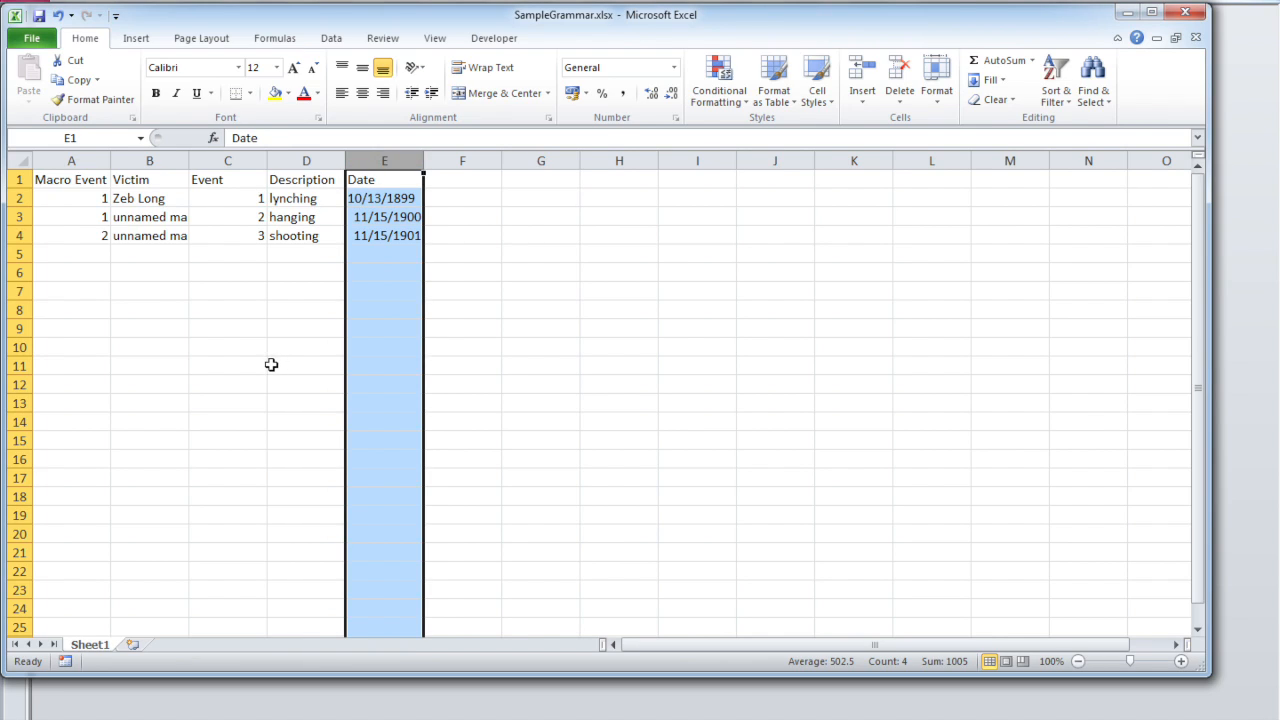
pyautogui.click(145, 162)
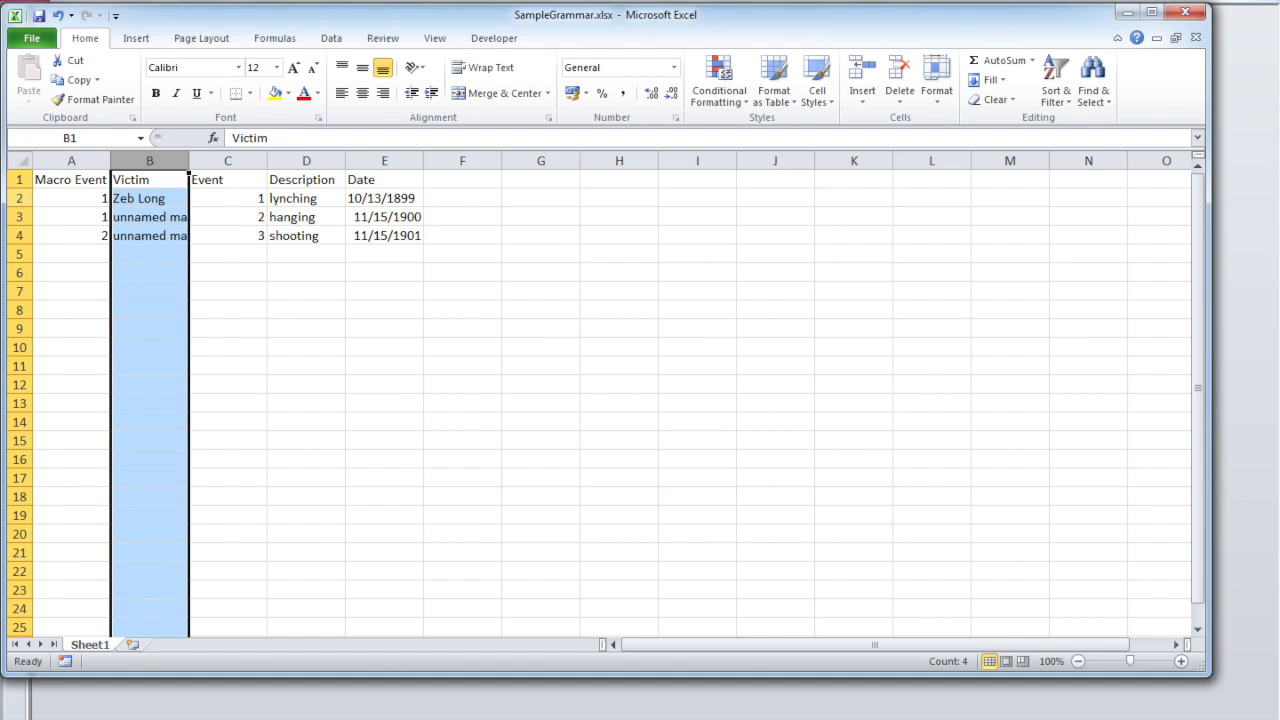
pyautogui.click(219, 383)
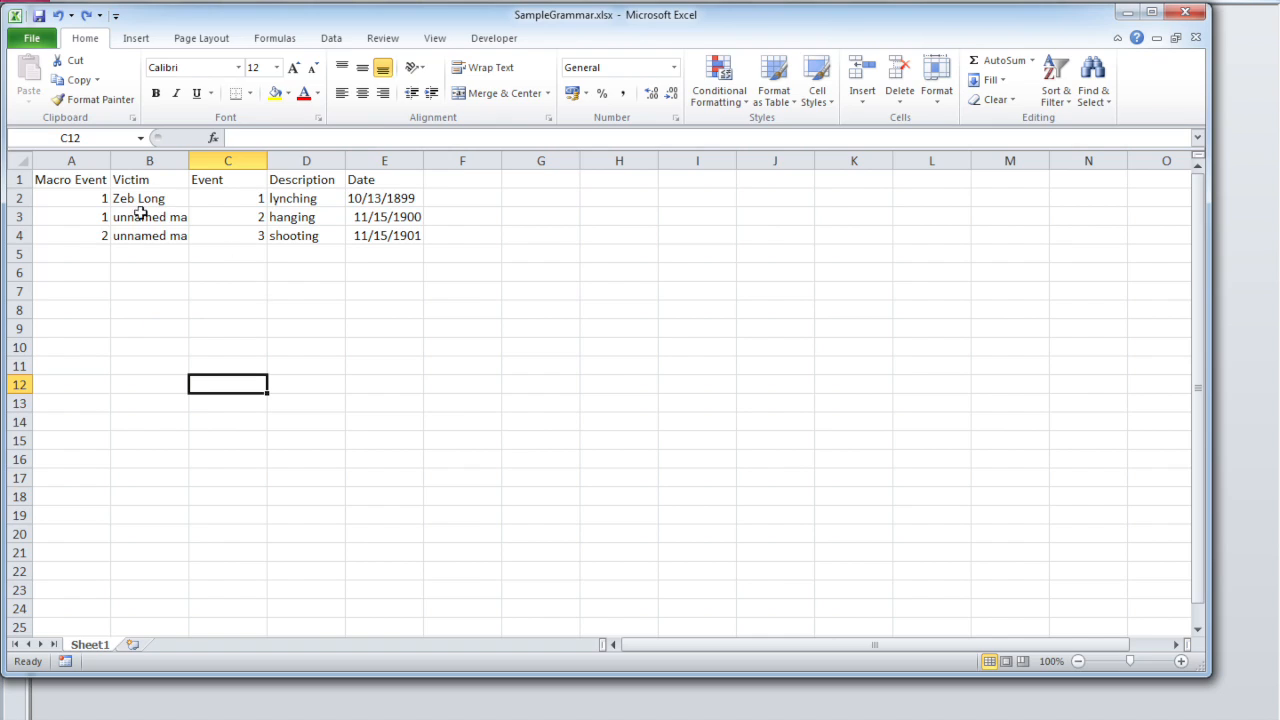
pyautogui.moveTo(77, 199); pyautogui.dragTo(69, 236)
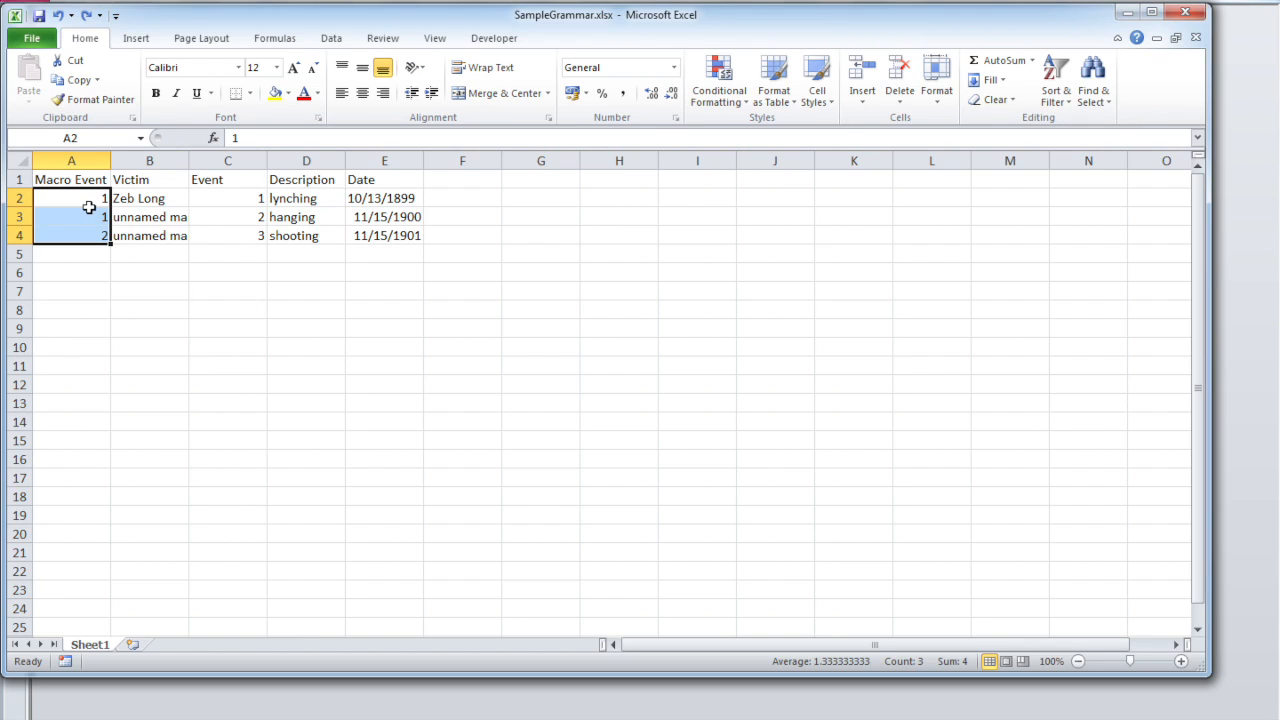
pyautogui.click(98, 287)
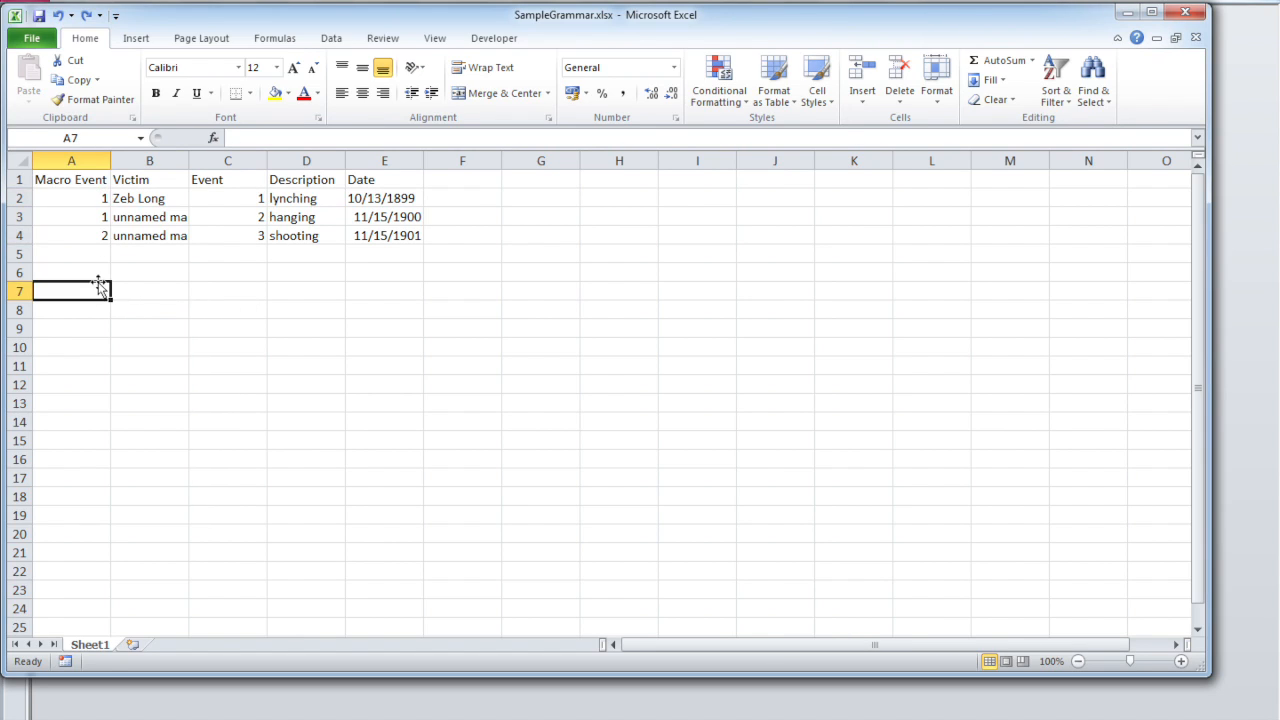
pyautogui.click(55, 198)
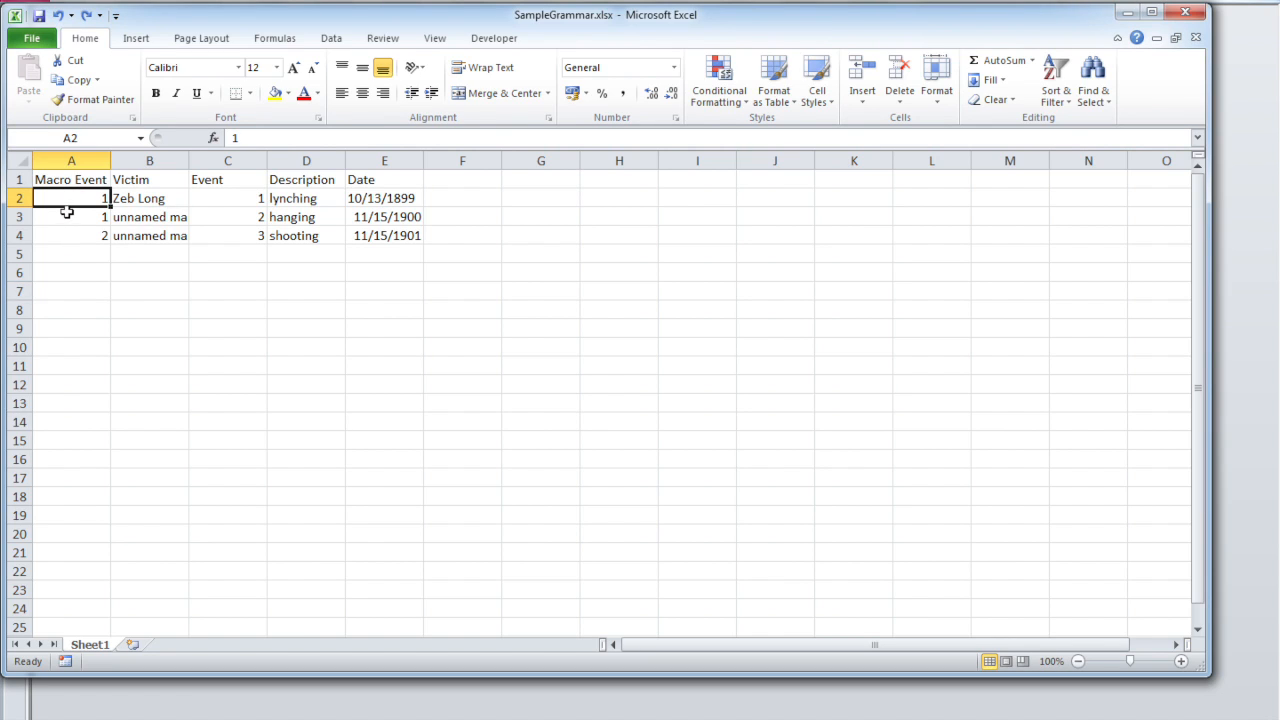
pyautogui.moveTo(18, 199); pyautogui.dragTo(18, 217)
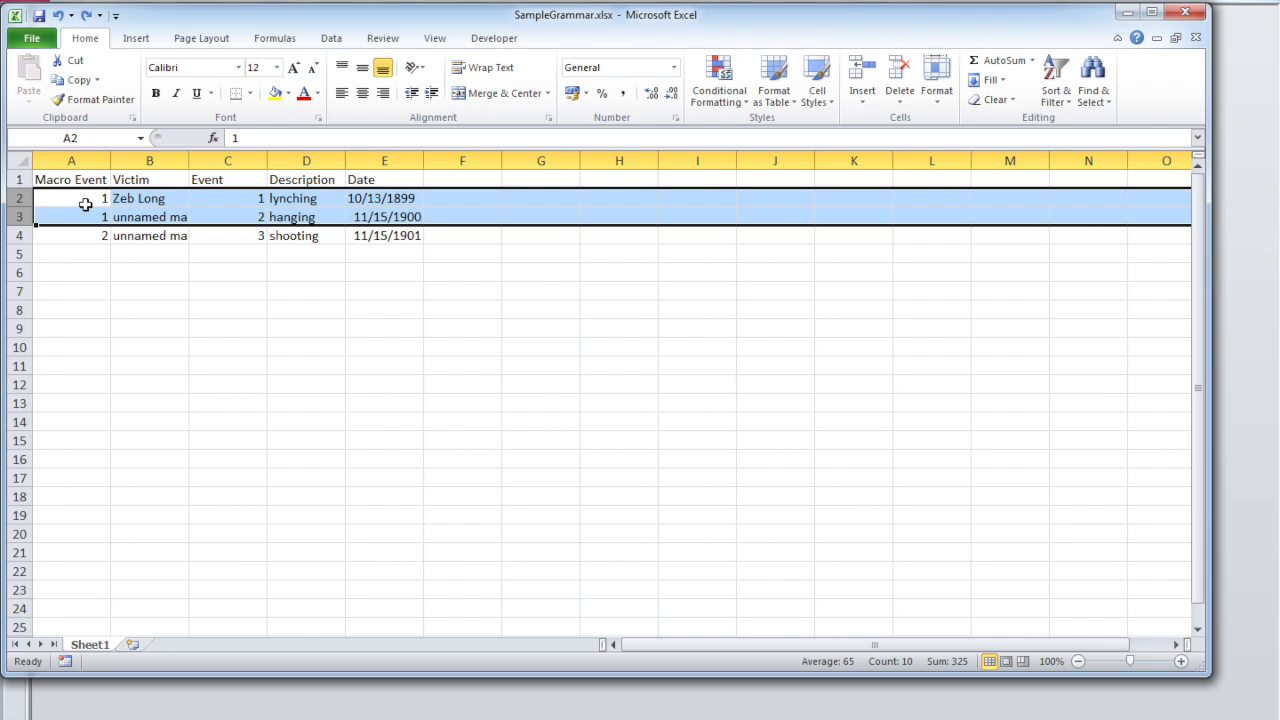
pyautogui.click(86, 234)
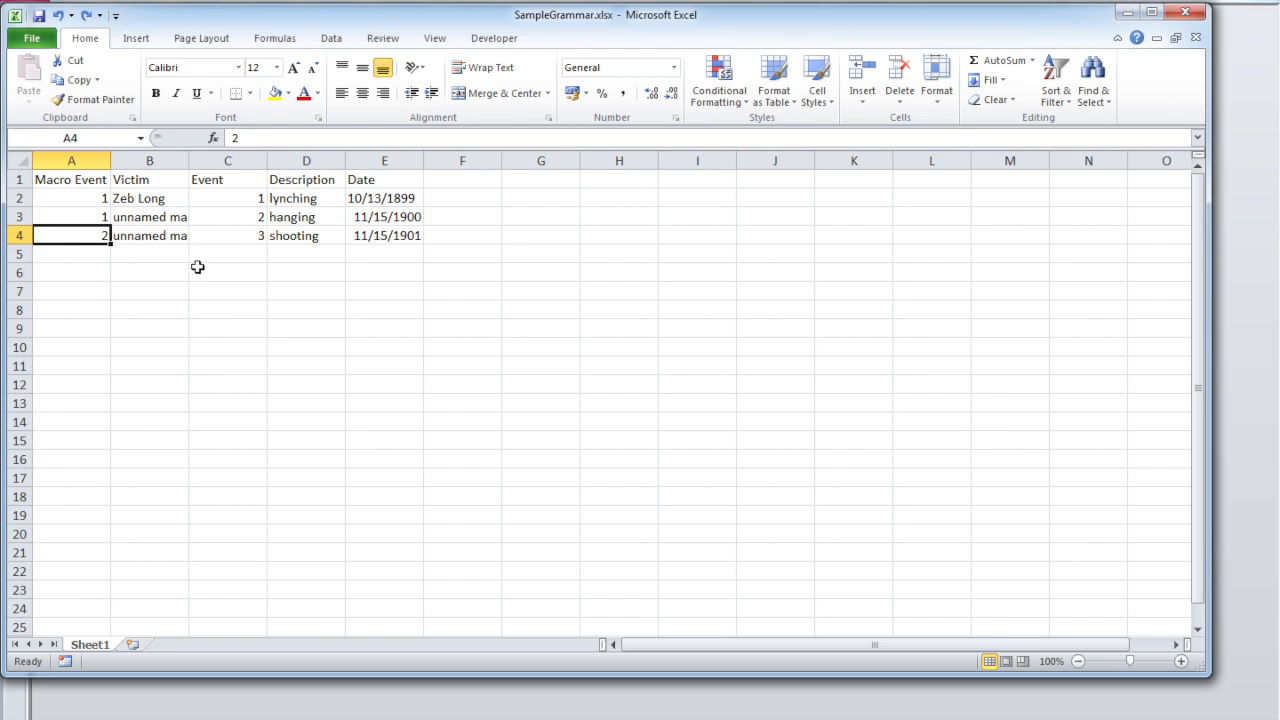
# Step: Clear the Event numbers in cells C2 to C4 and close the SampleGrammar.xlsx workbook
pyautogui.click(232, 198)
pyautogui.moveTo(232, 198)
pyautogui.mouseDown()
pyautogui.moveTo(234, 220)
pyautogui.moveTo(238, 200)
pyautogui.mouseUp()
pyautogui.press('Delete')
pyautogui.press('Down')
pyautogui.press('Delete')
pyautogui.press('Down')
pyautogui.press('BackSpace')
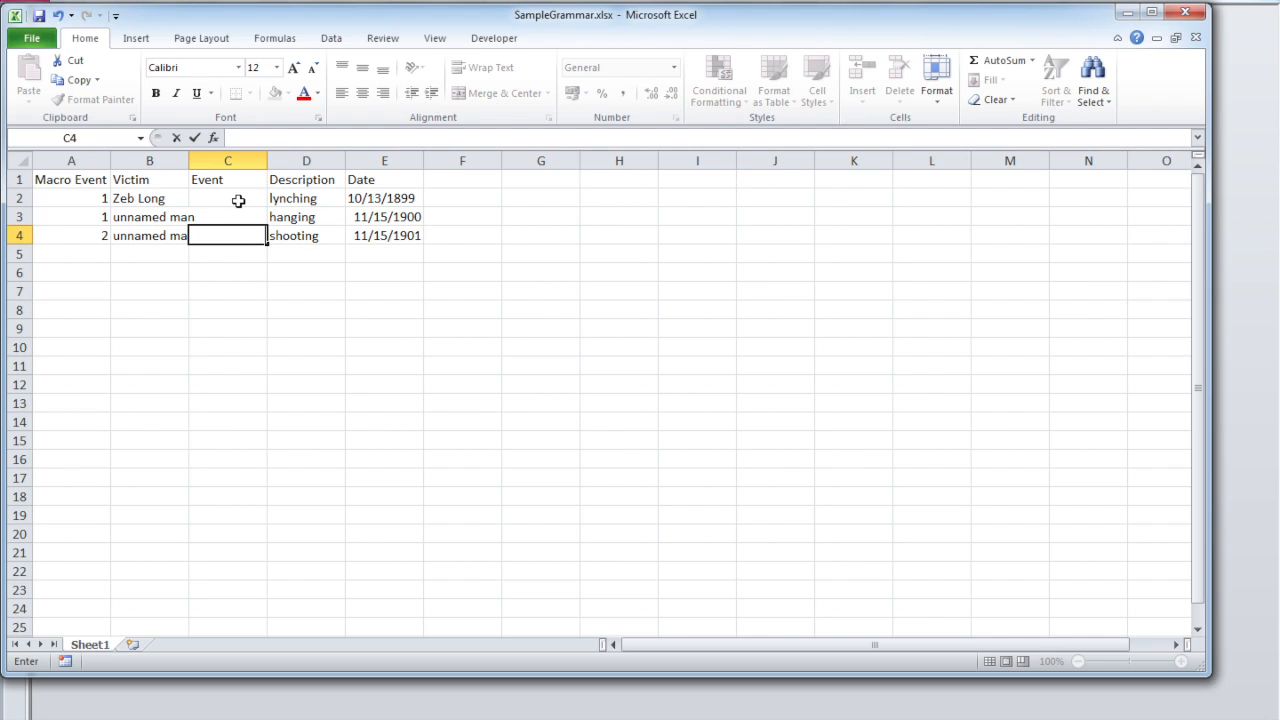
pyautogui.hotkey('ctrl', 'Return')
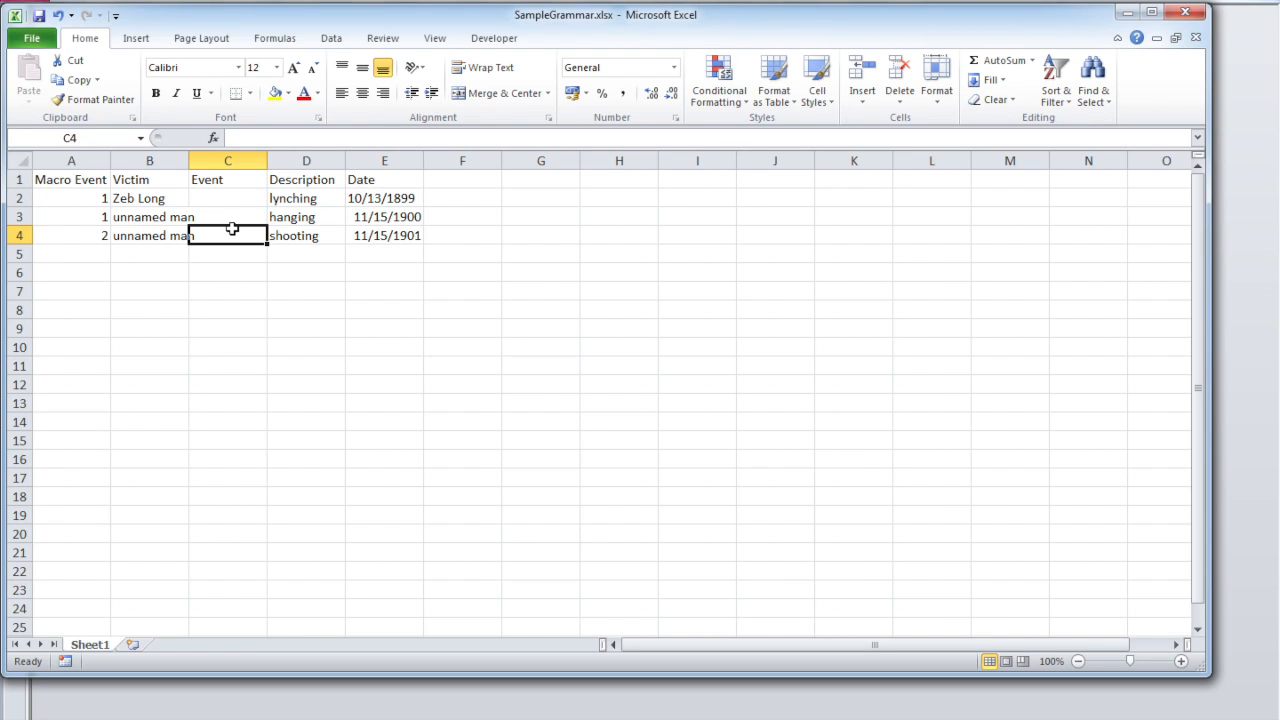
pyautogui.click(1202, 14)
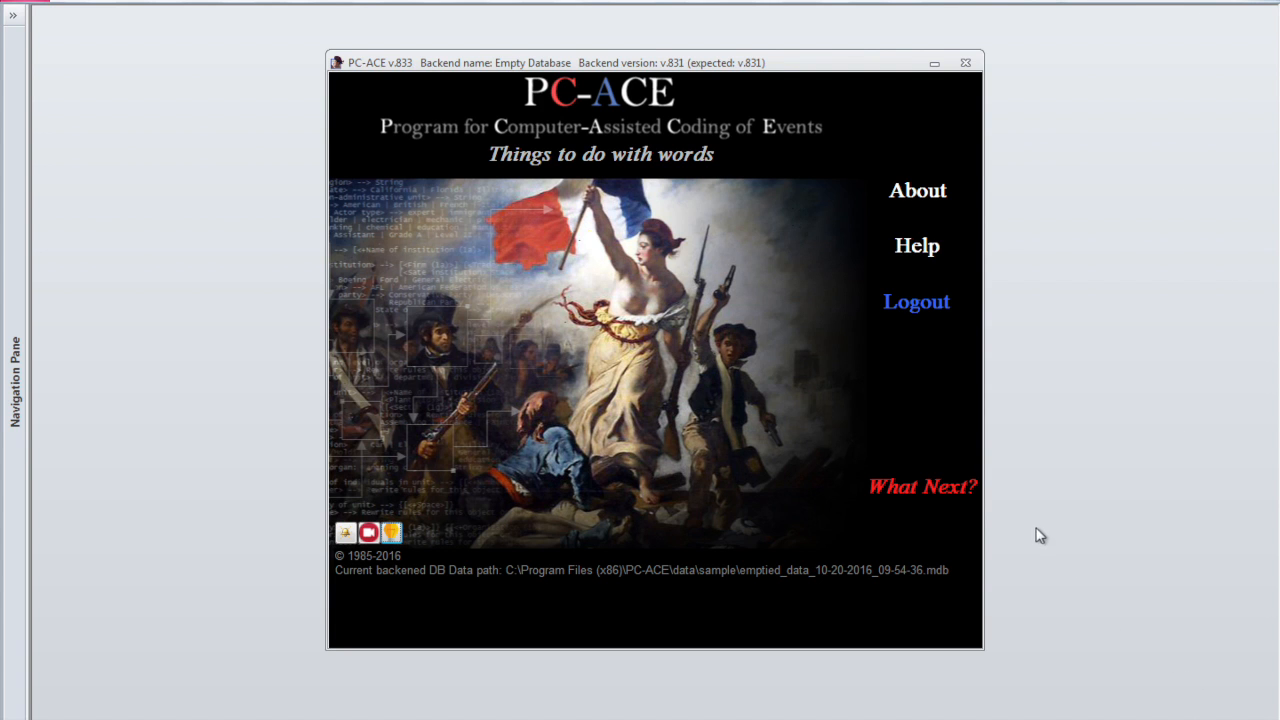
# Step: Start a new PC-ACE project by importing an Excel file with automatic grammar setup, skipping the help, confirming the file format and choosing no documents
pyautogui.click(946, 491)
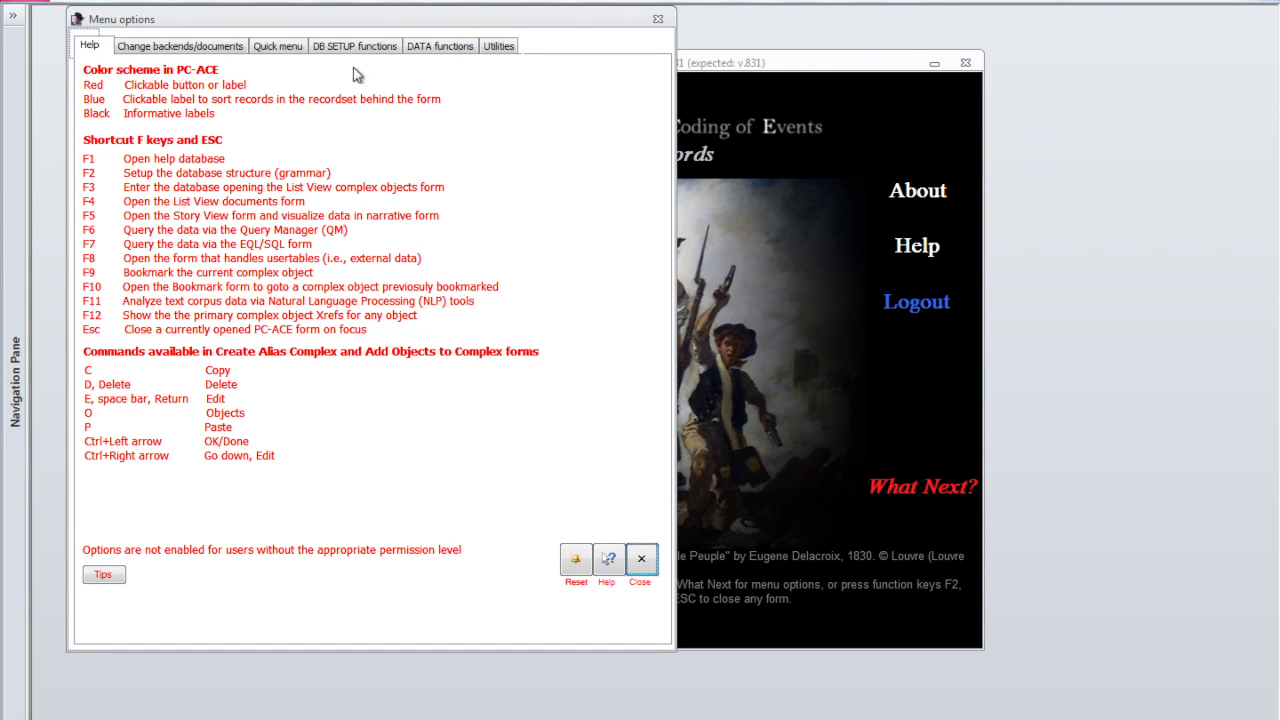
pyautogui.click(281, 50)
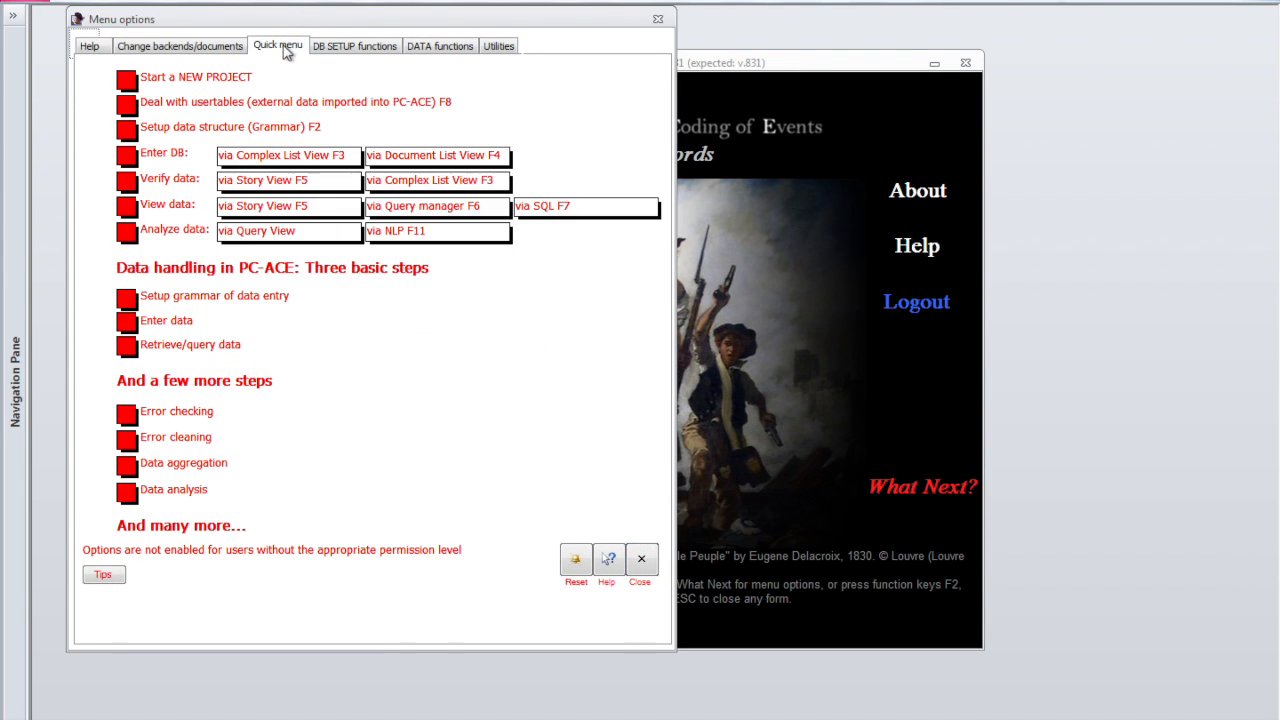
pyautogui.click(213, 84)
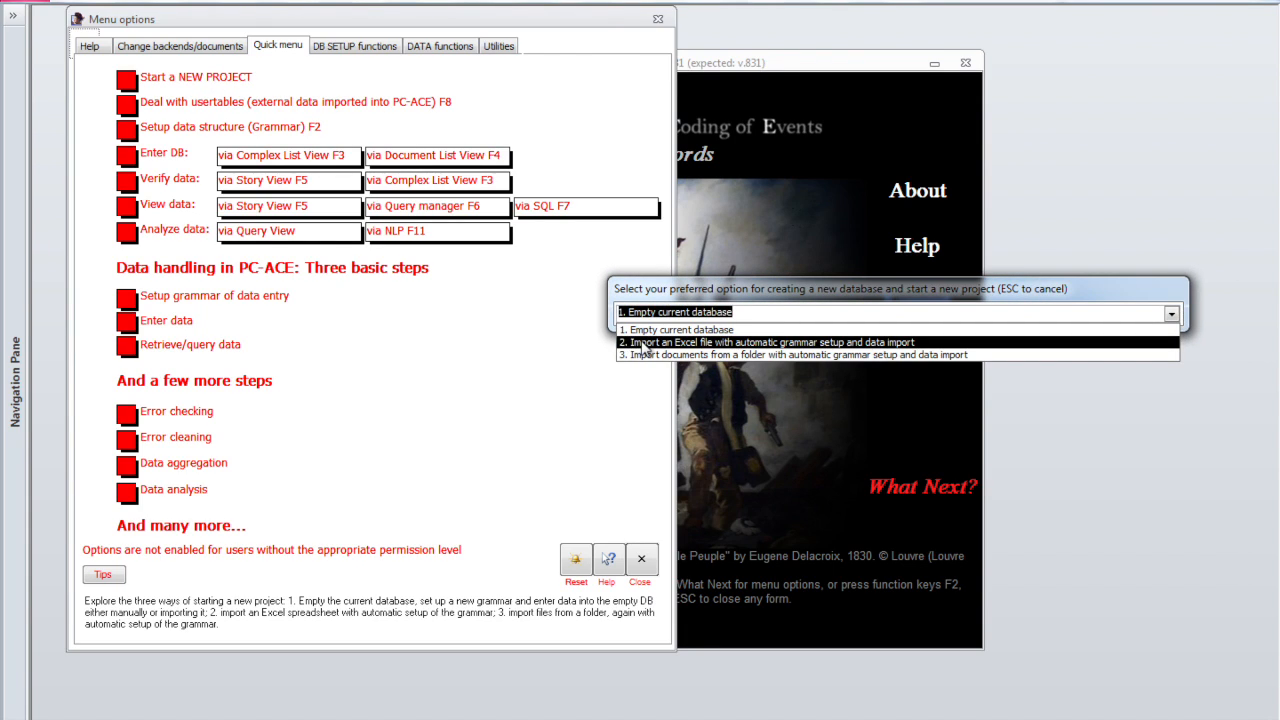
pyautogui.click(643, 343)
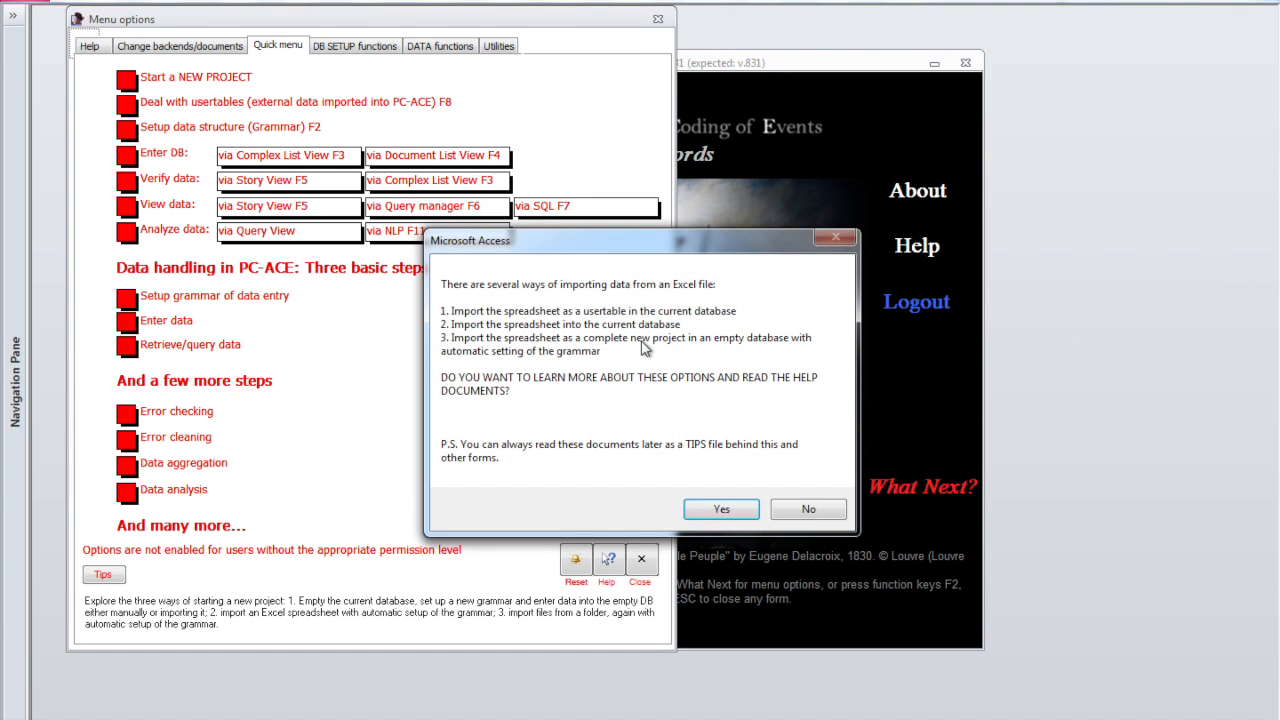
pyautogui.click(821, 510)
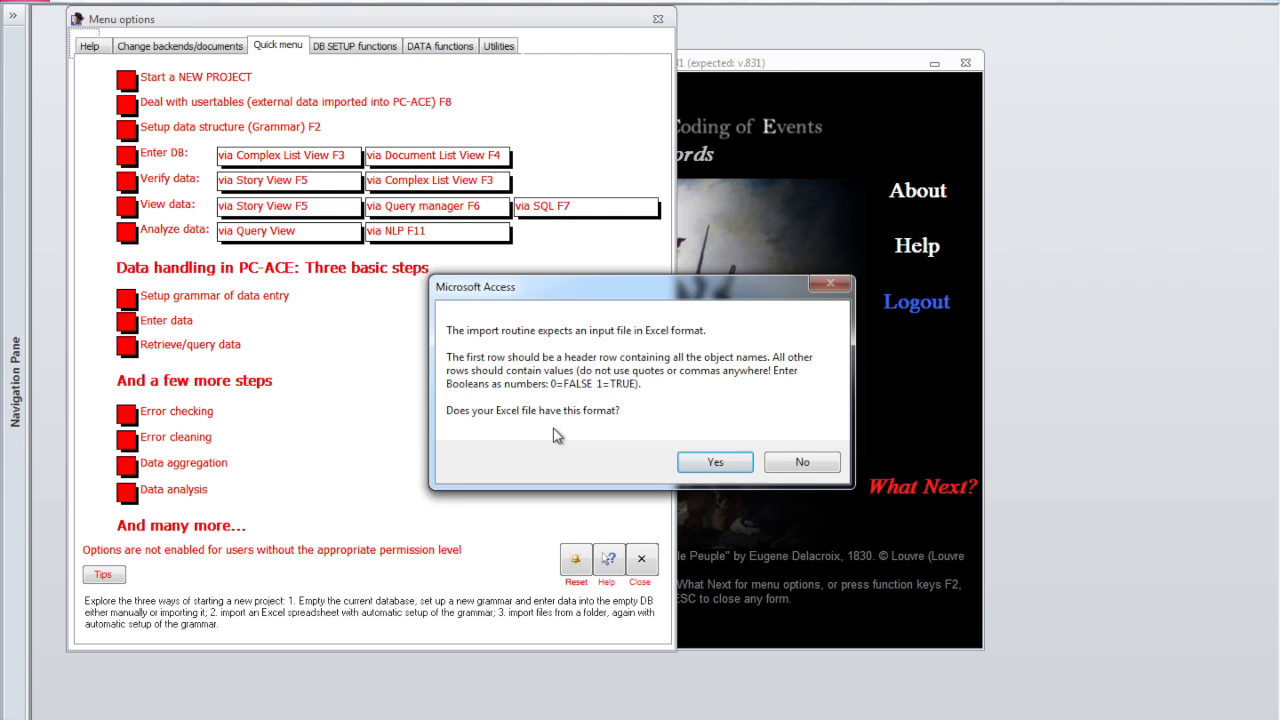
pyautogui.click(690, 460)
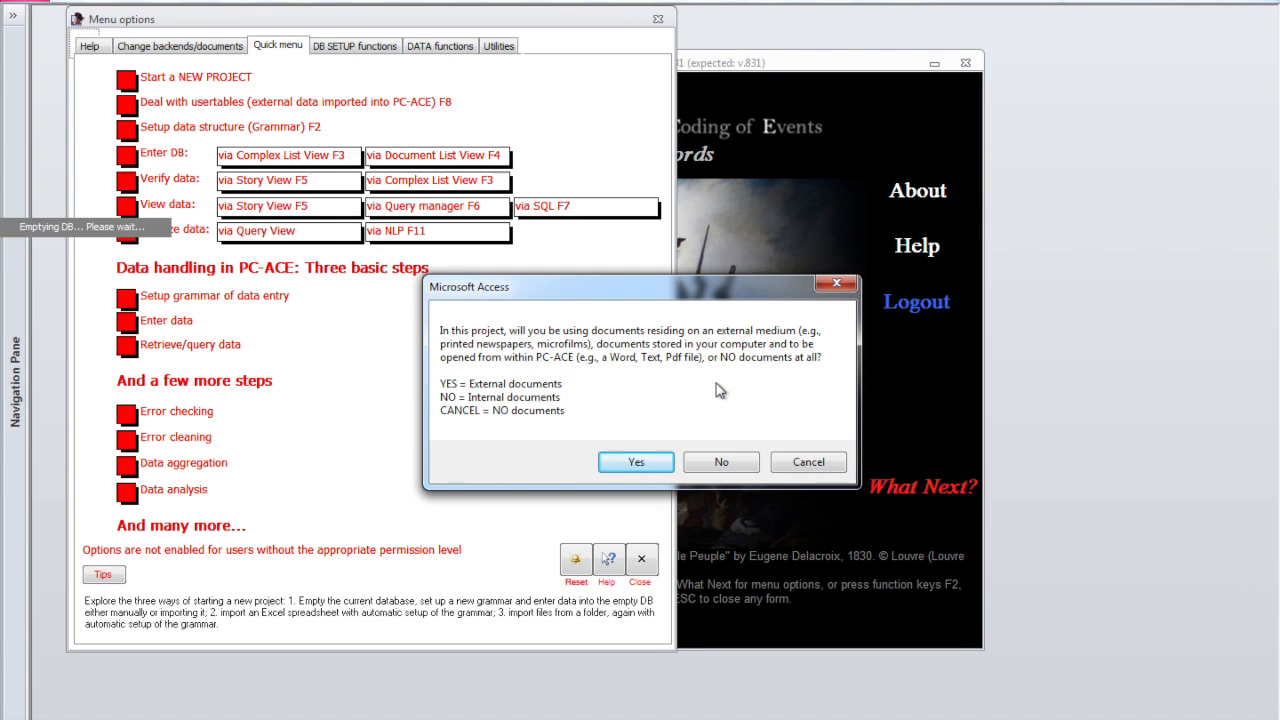
pyautogui.click(810, 463)
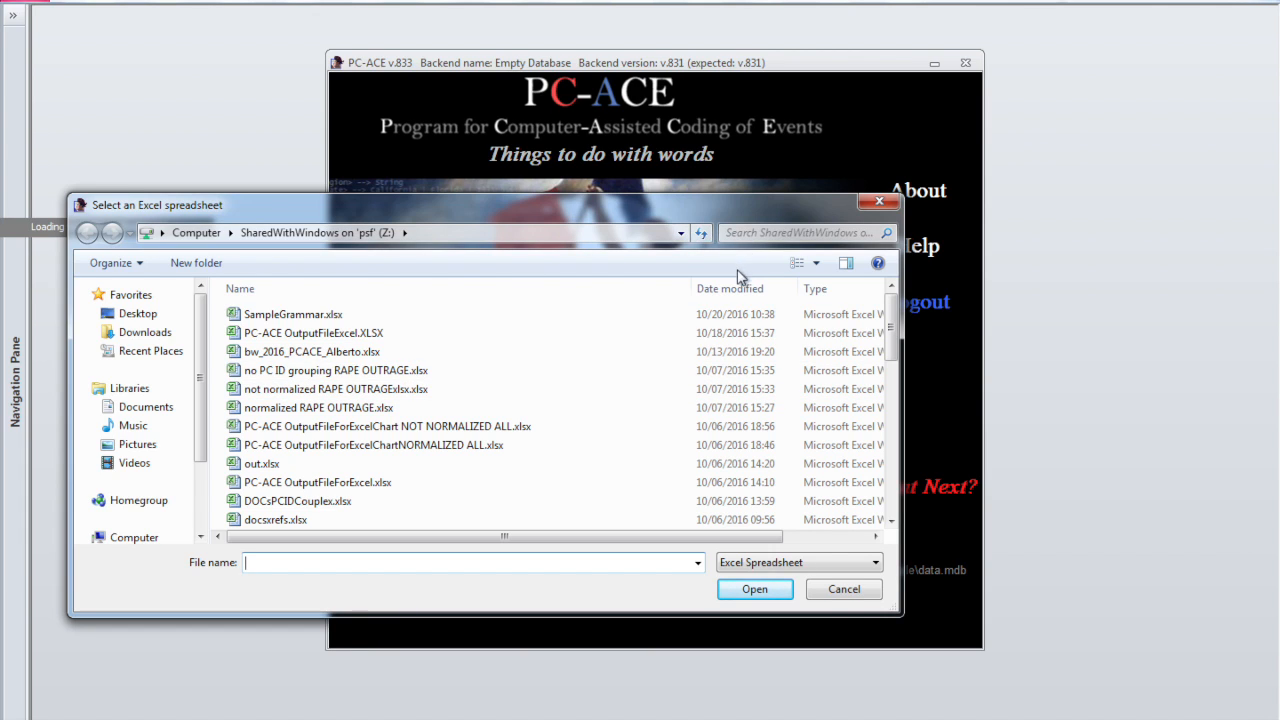
# Step: Choose SampleGrammar.xlsx as the spreadsheet to import and accept its detected headers
pyautogui.click(448, 318)
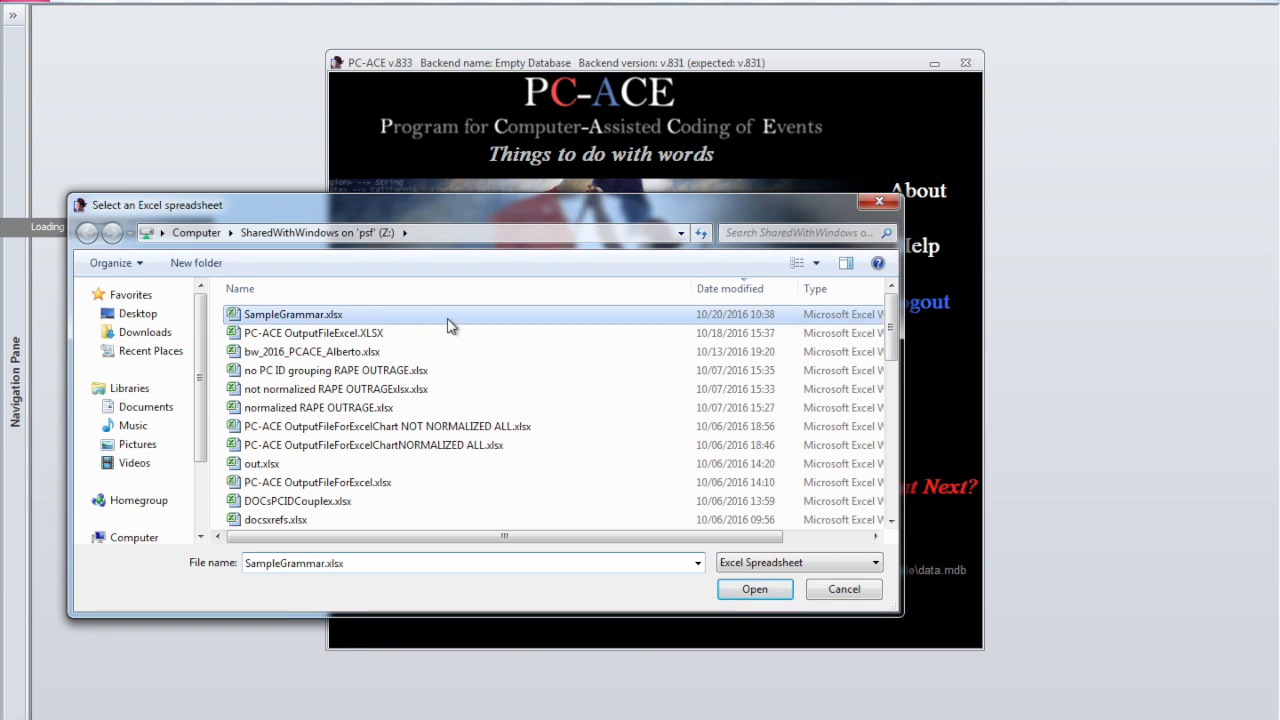
pyautogui.doubleClick(448, 318)
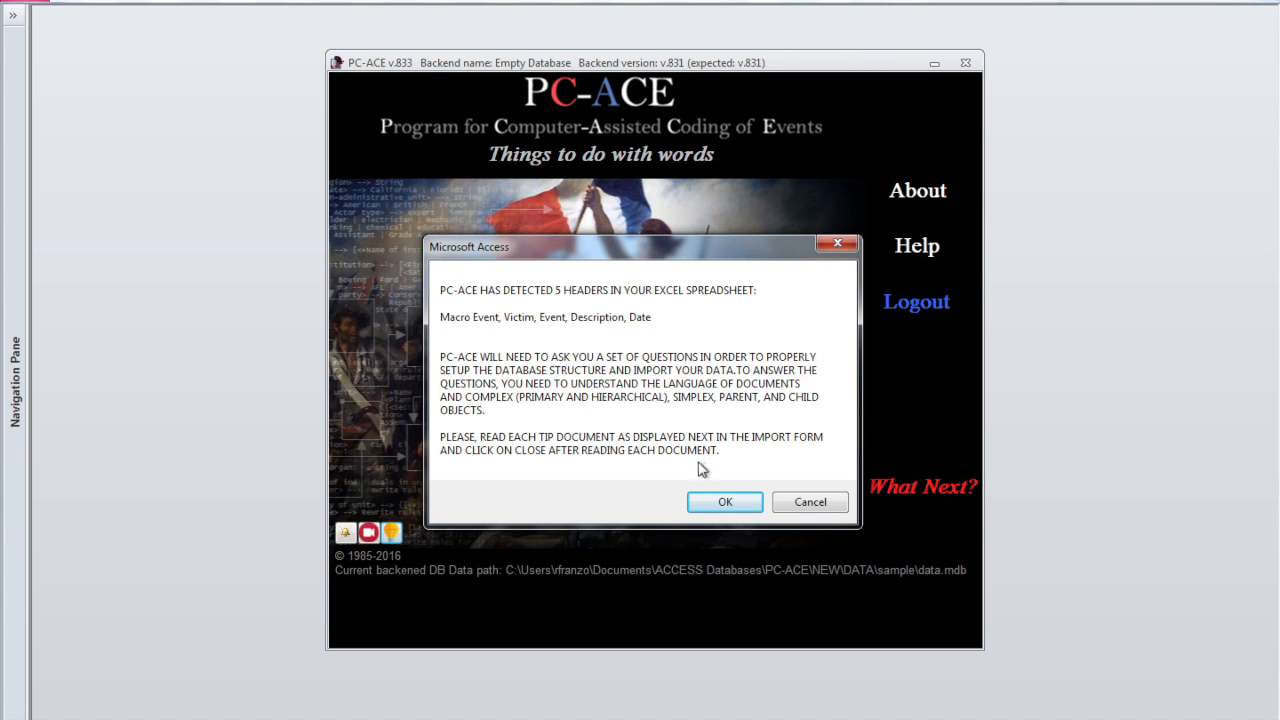
pyautogui.click(714, 505)
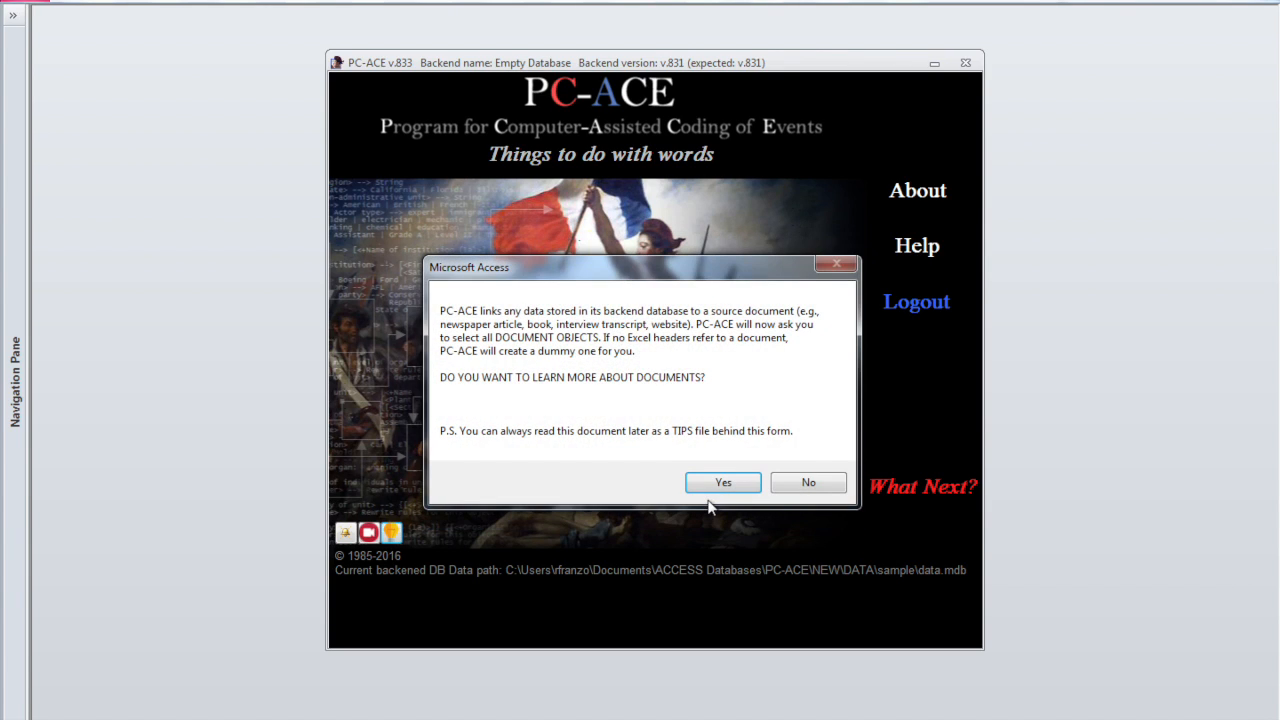
# Step: Decline the help on documents and document types, and keep the default name "Dummy document simplex"
pyautogui.click(781, 484)
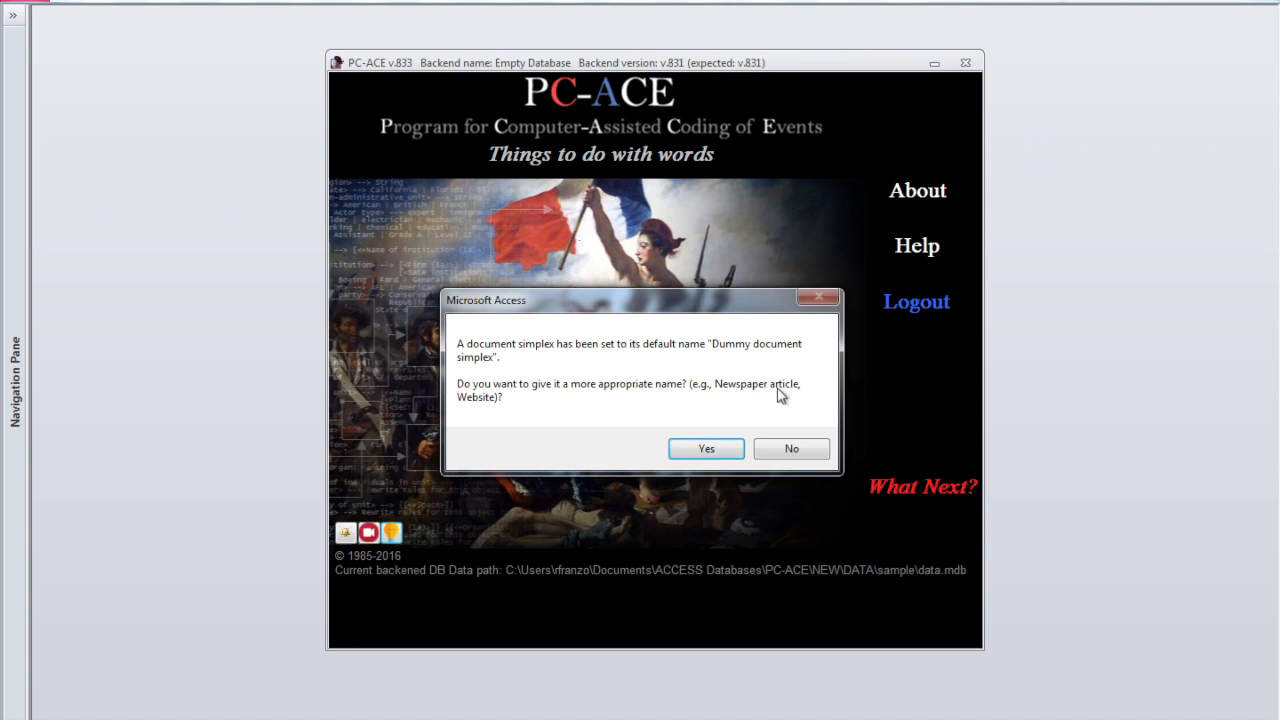
pyautogui.click(783, 451)
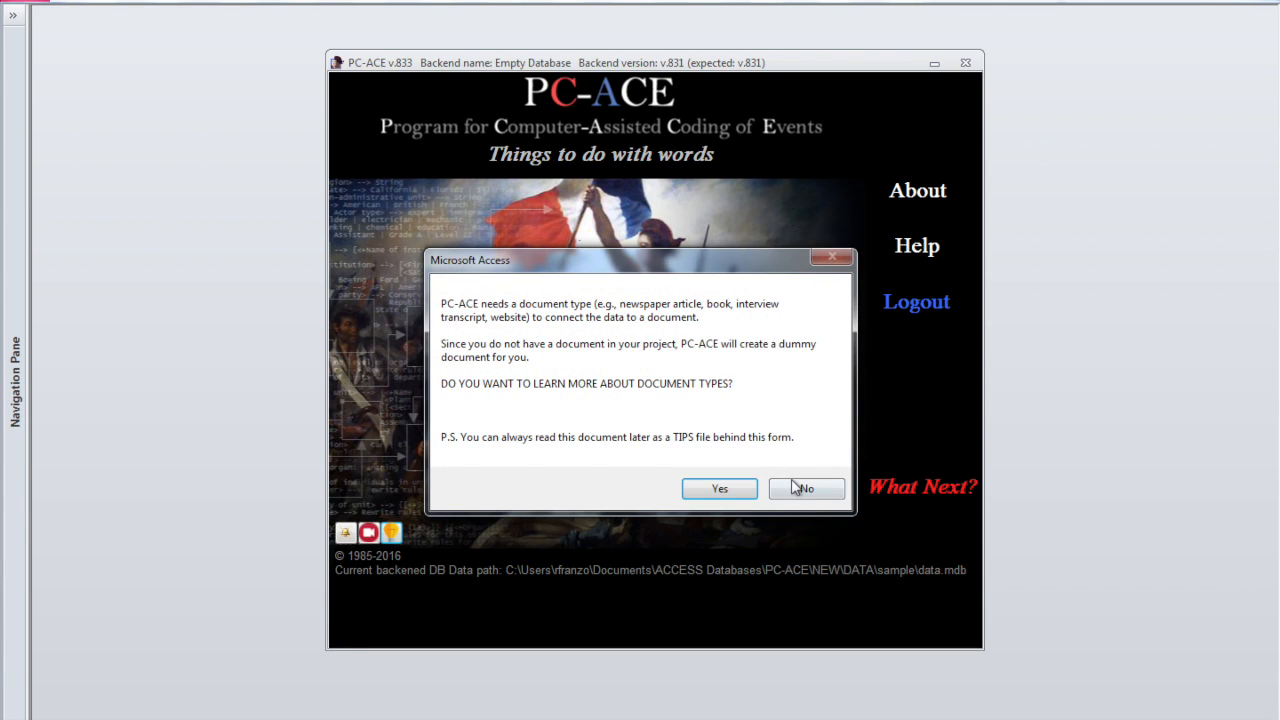
pyautogui.click(791, 479)
pyautogui.click(800, 494)
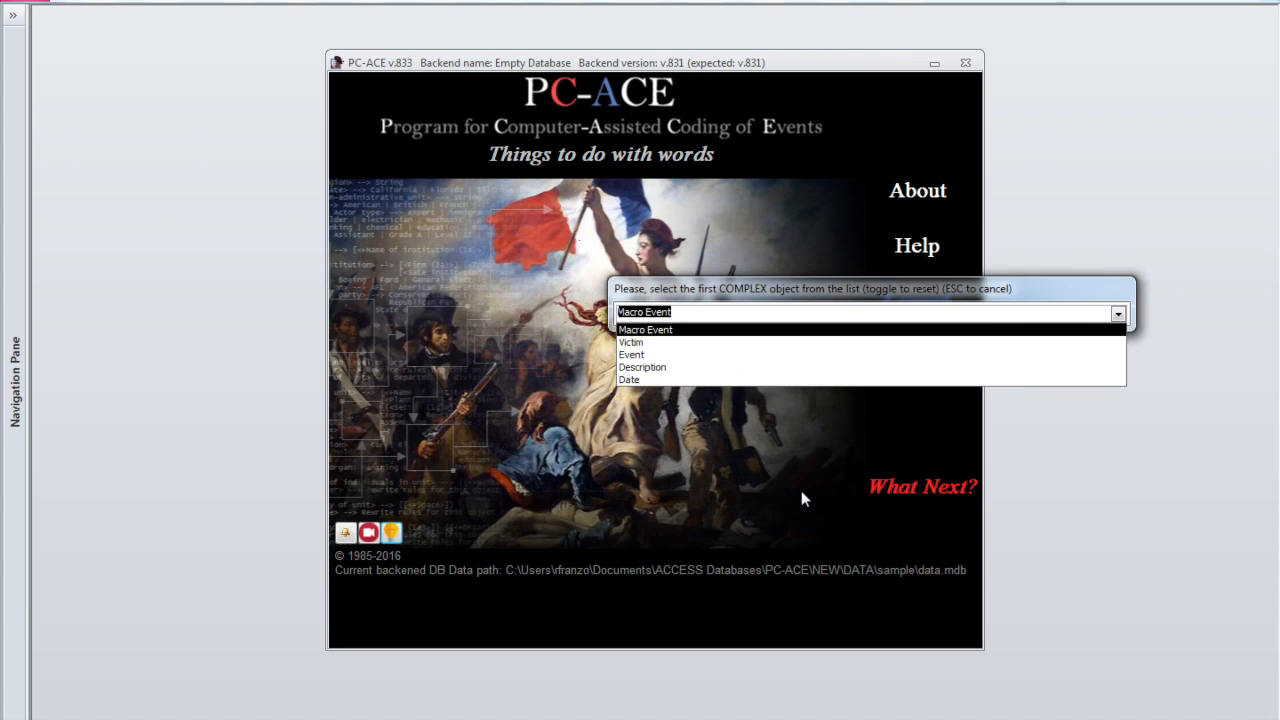
# Step: Set Macro Event and Event as the complex objects and accept that setup
pyautogui.click(701, 297)
pyautogui.moveTo(701, 297); pyautogui.dragTo(555, 289)
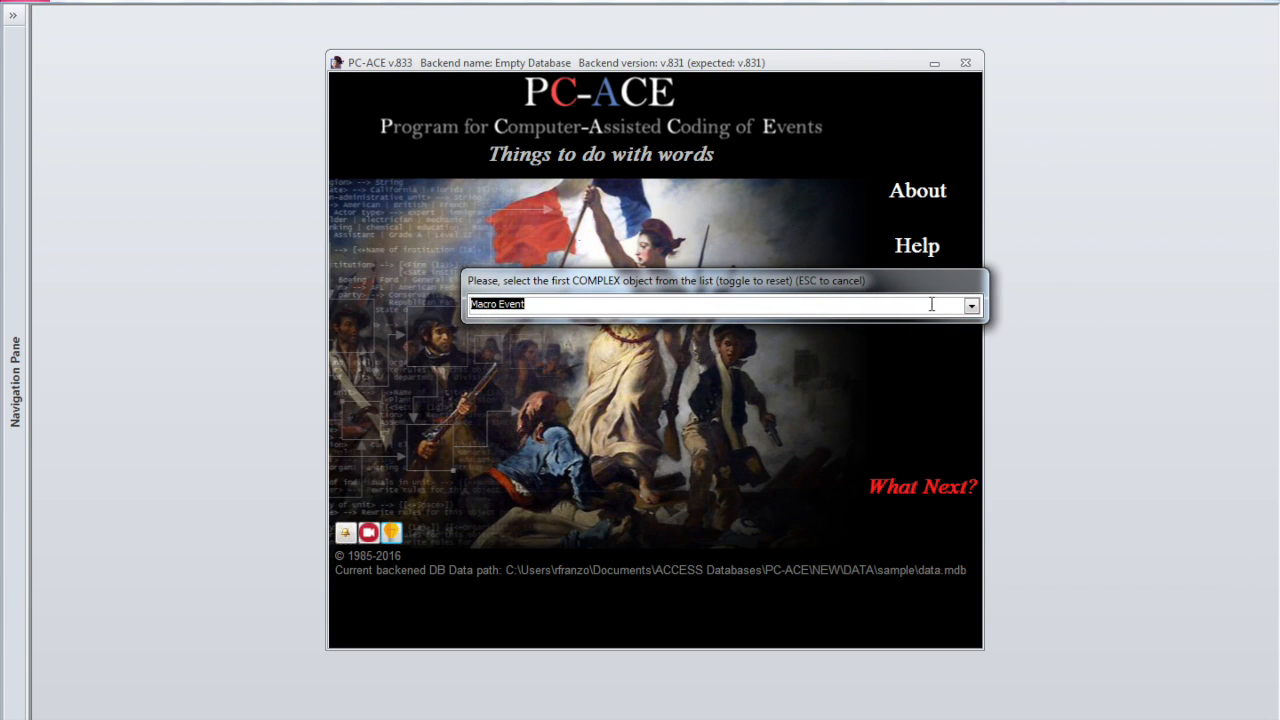
pyautogui.click(972, 306)
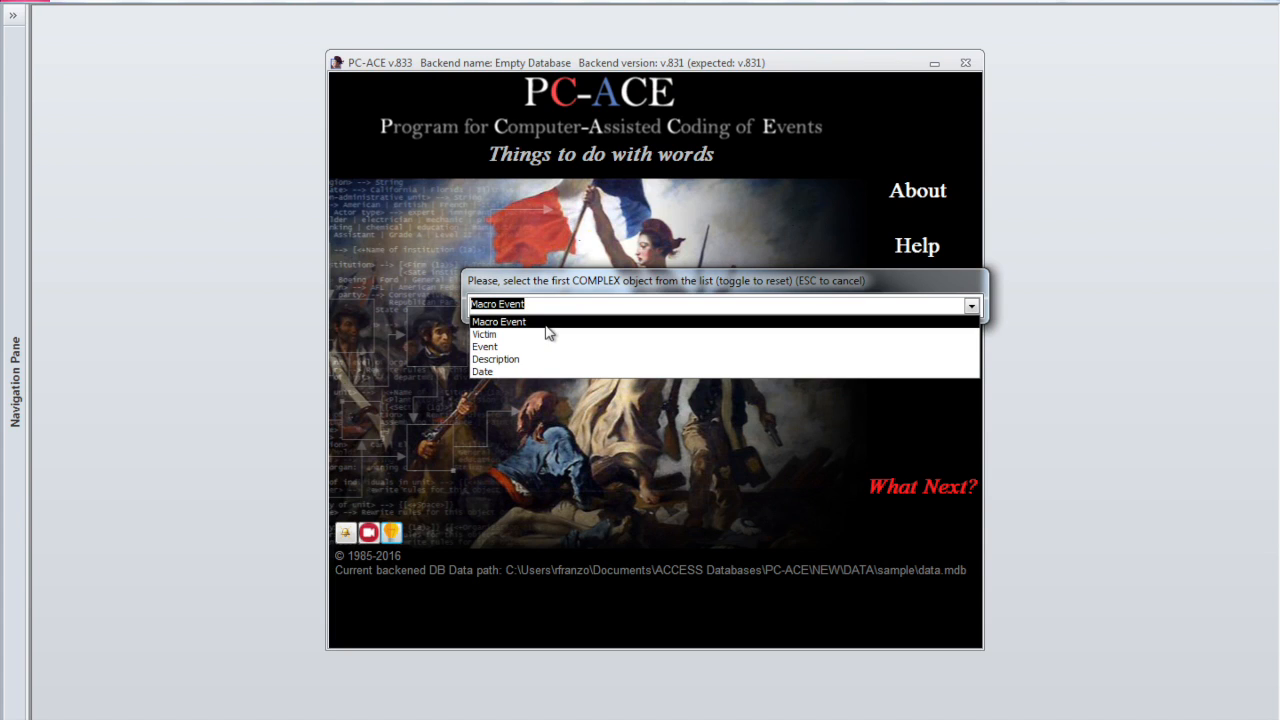
pyautogui.click(519, 323)
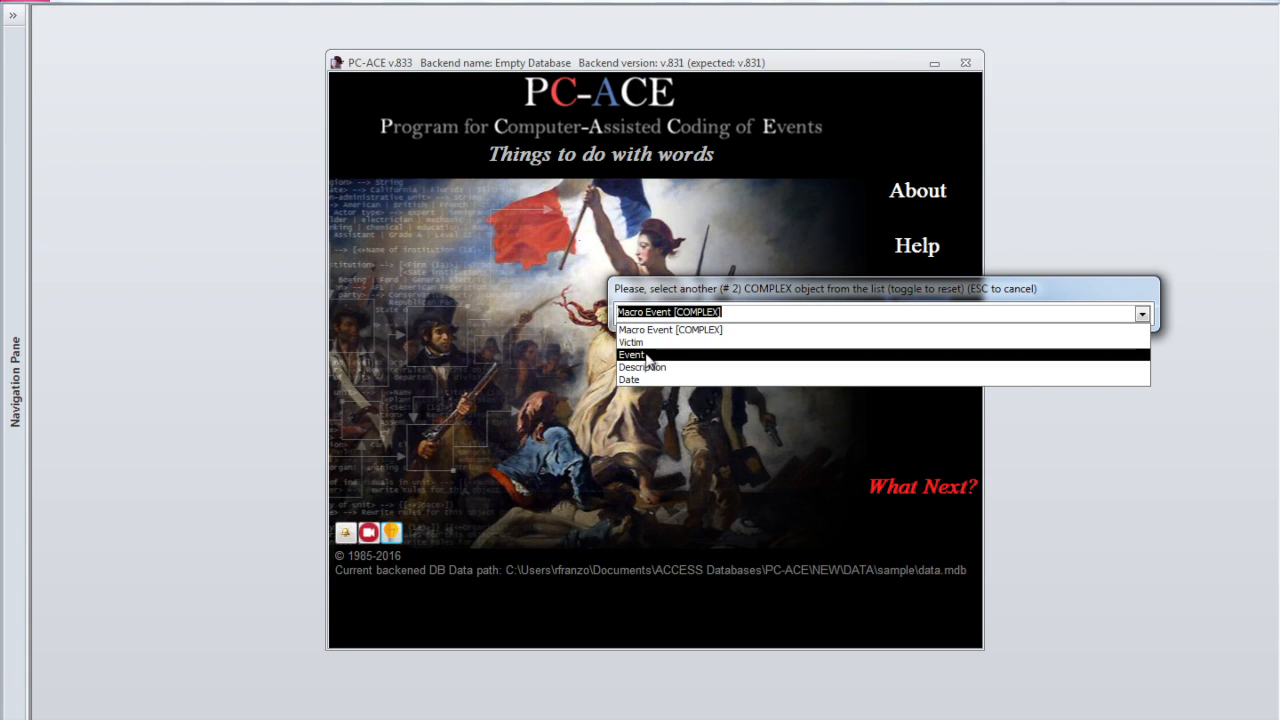
pyautogui.click(646, 356)
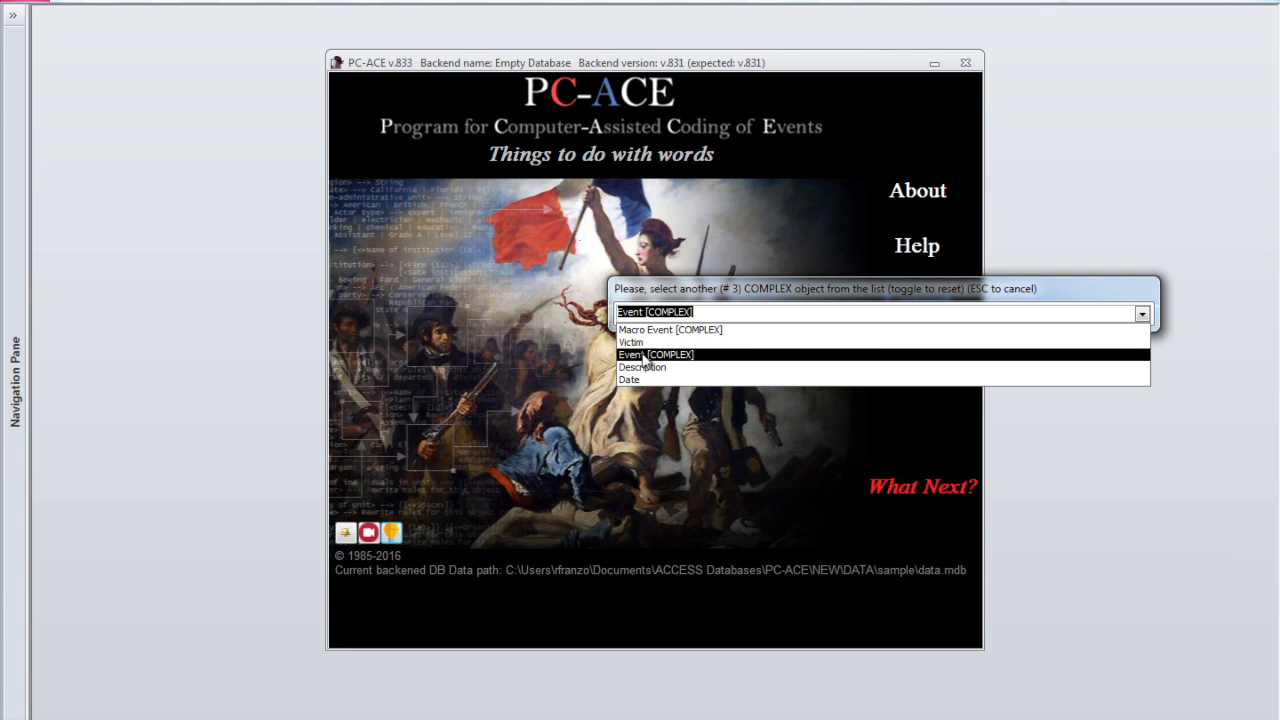
pyautogui.press('Escape')
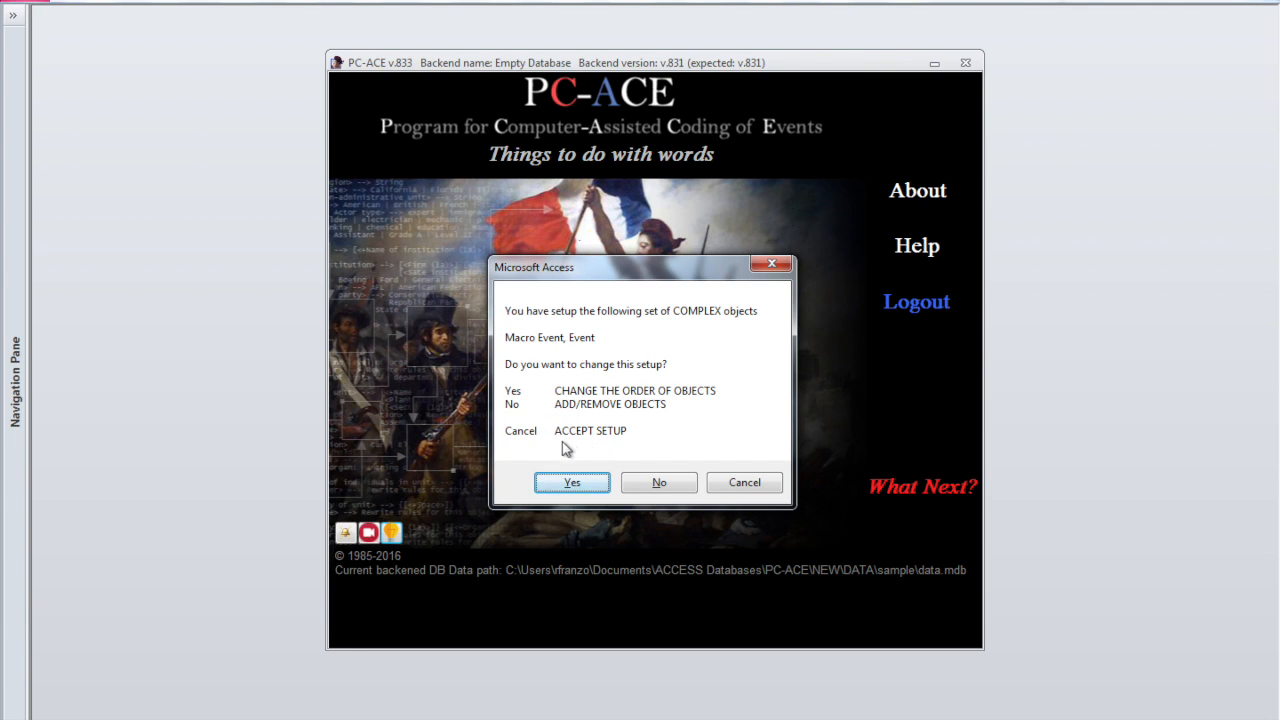
pyautogui.click(744, 483)
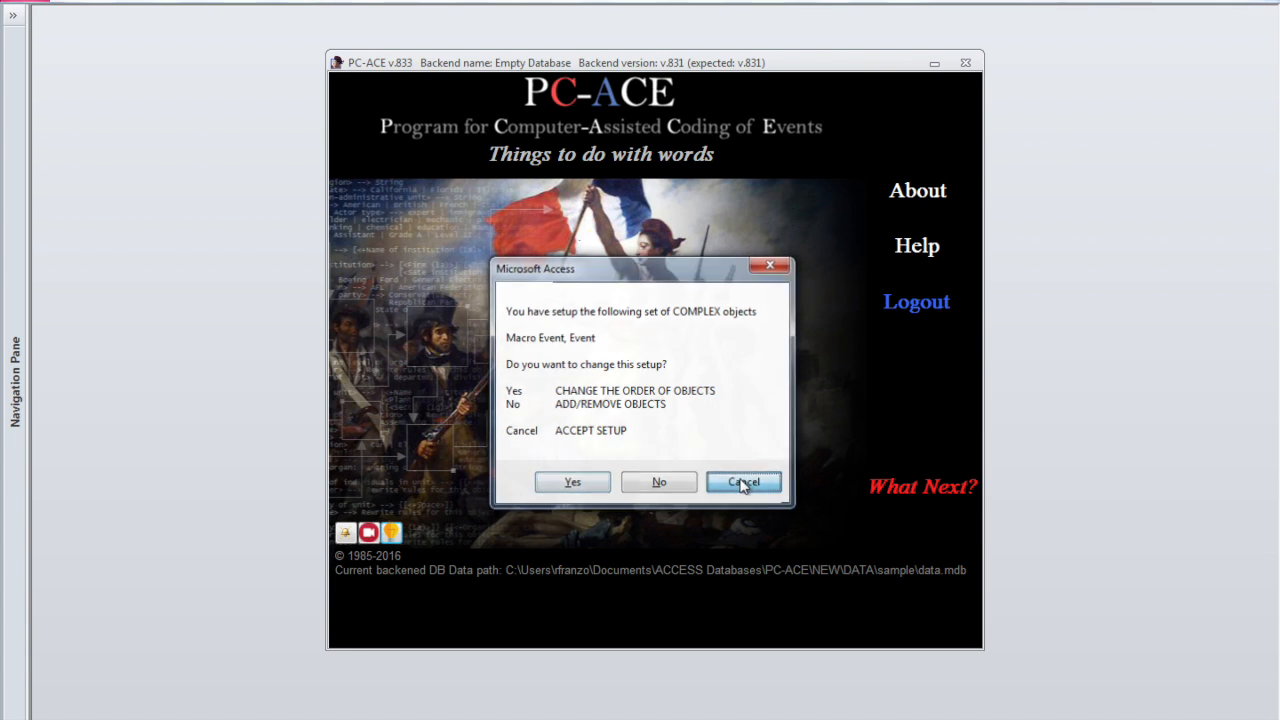
pyautogui.click(813, 470)
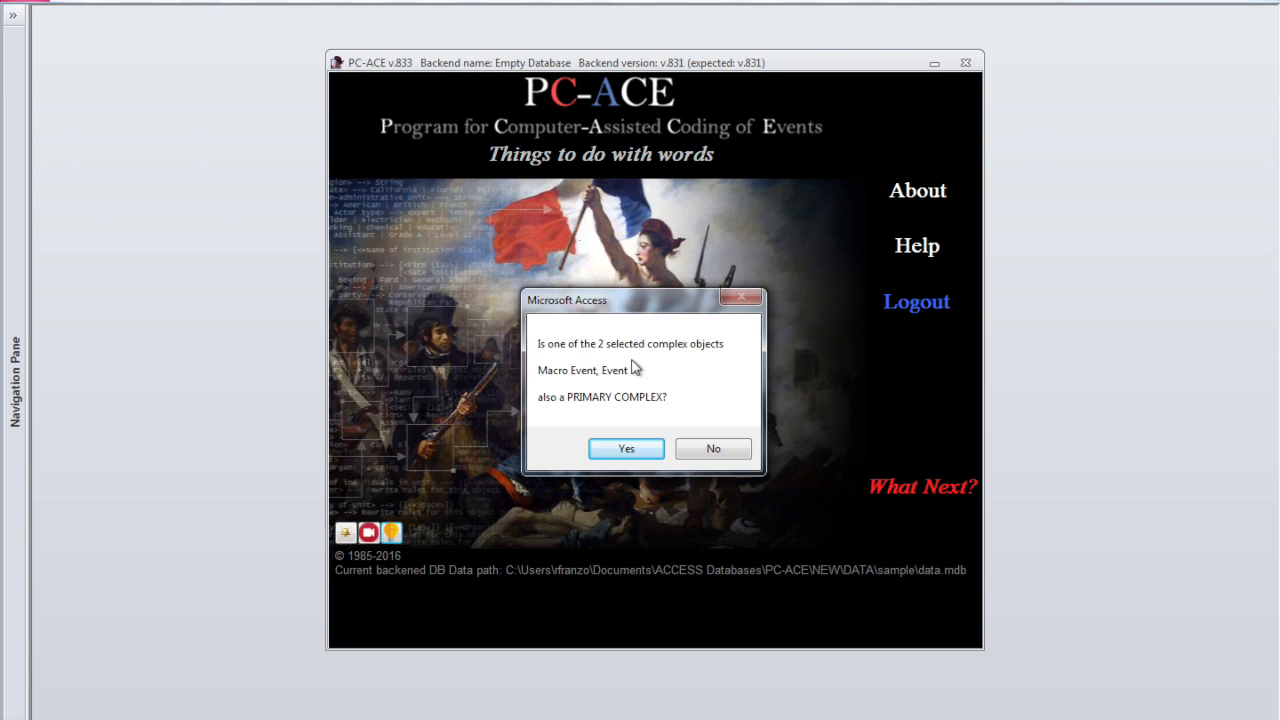
# Step: Set Macro Event as the primary complex object, keep that setup, and decline making Event a hierarchical, one-to-many complex
pyautogui.click(624, 450)
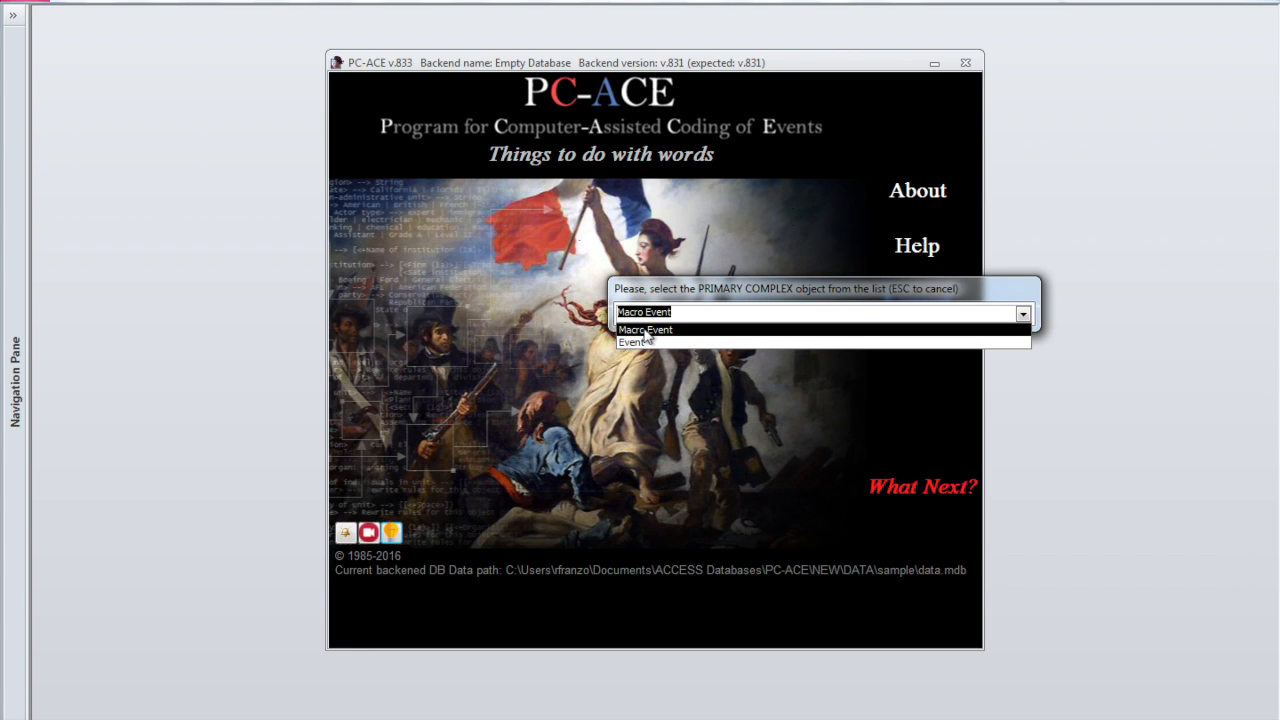
pyautogui.click(645, 330)
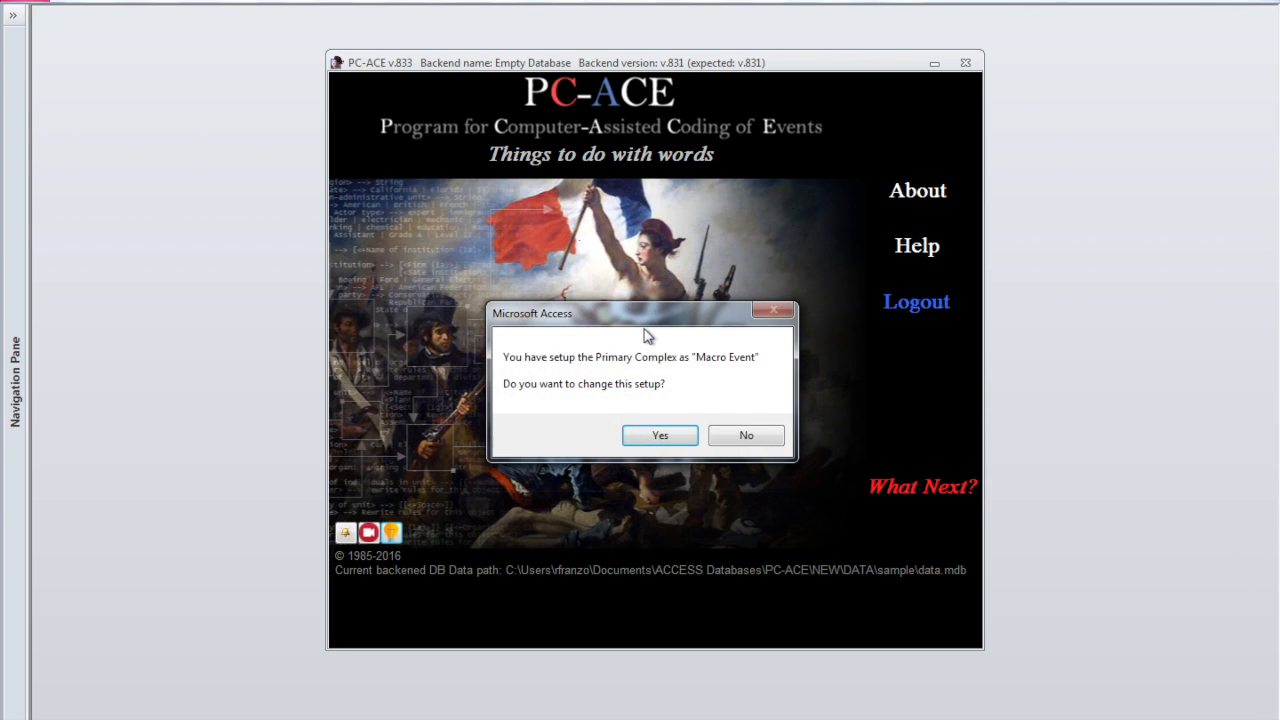
pyautogui.click(745, 438)
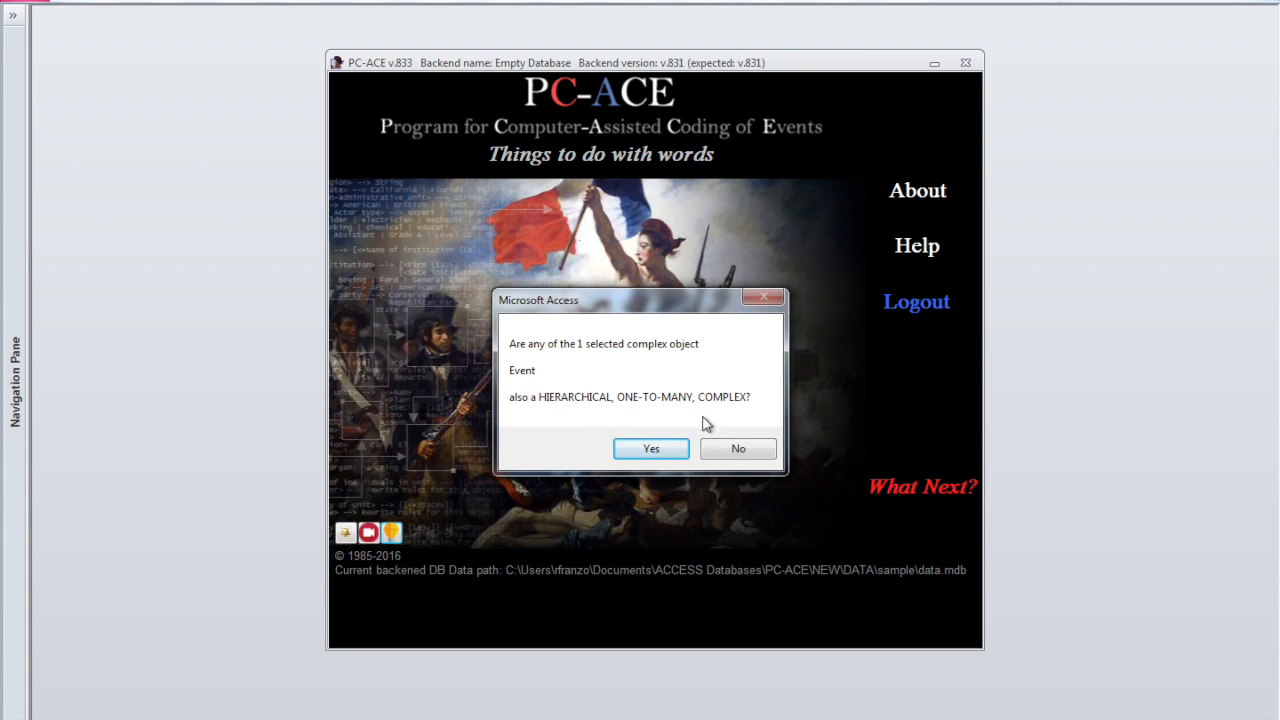
pyautogui.click(745, 450)
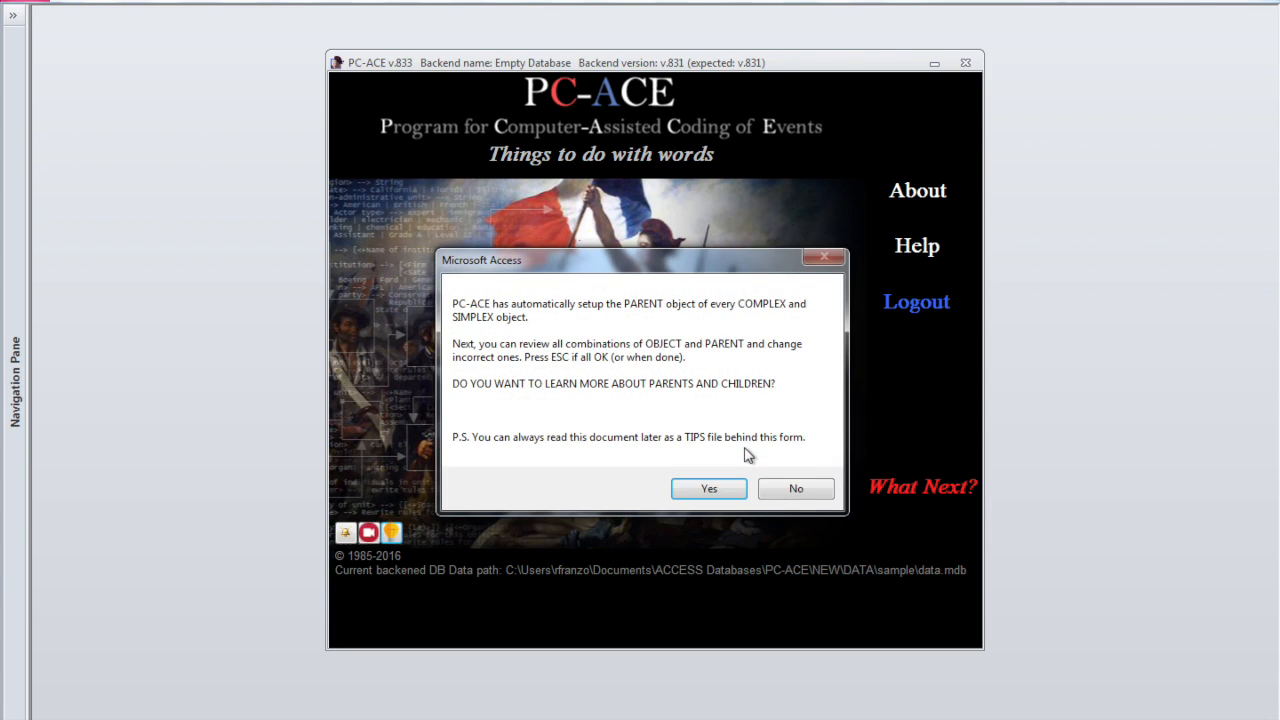
# Step: Skip the help on parents and children, and keep the automatic object and parent combinations for complex and simplex objects
pyautogui.click(788, 492)
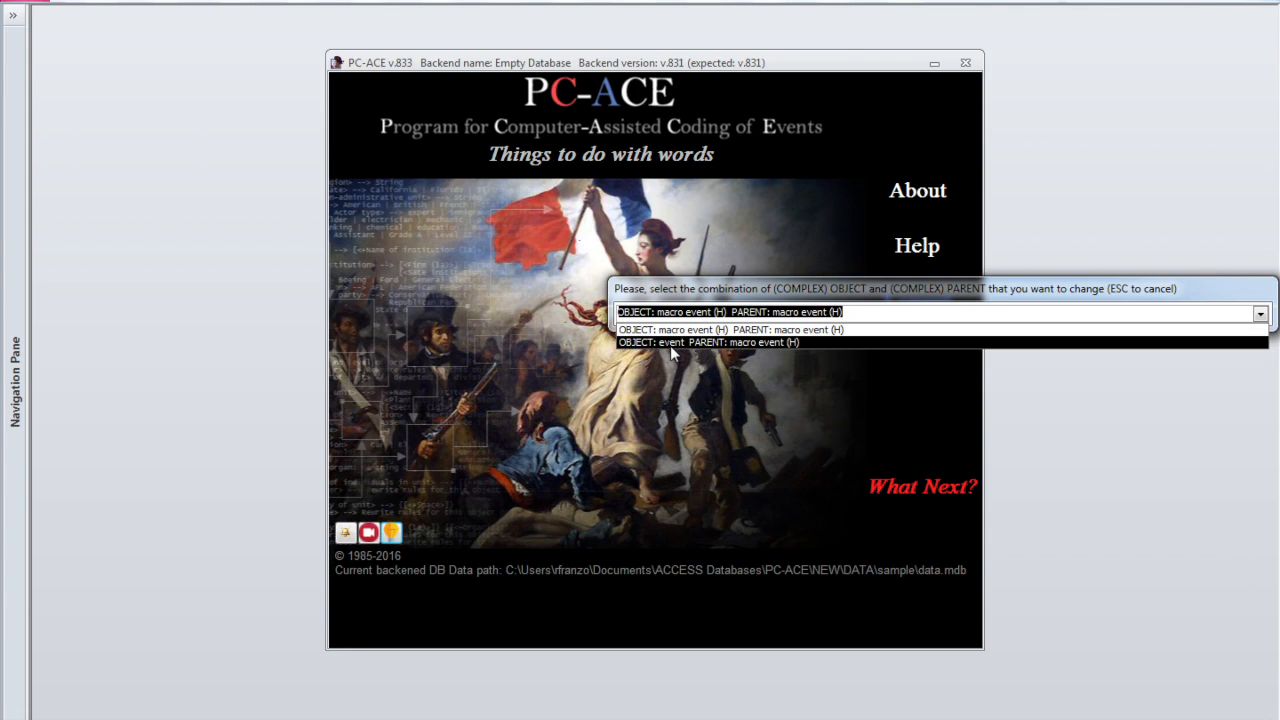
pyautogui.click(782, 342)
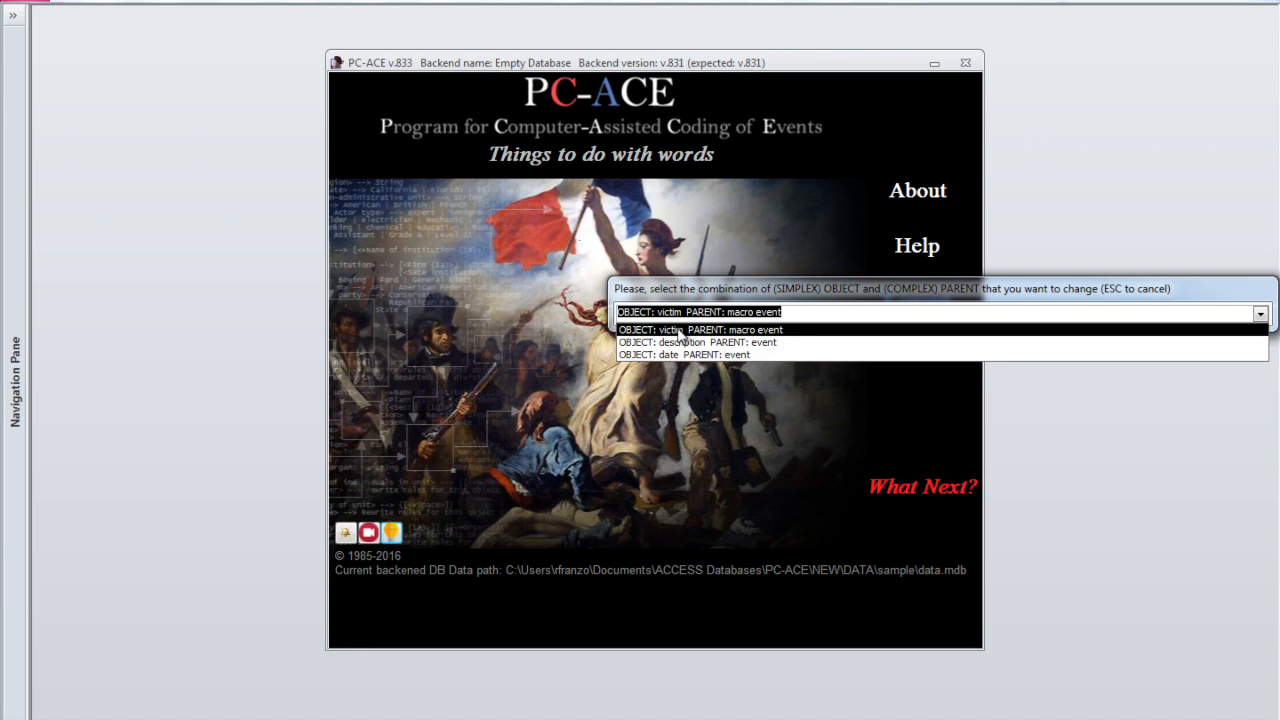
pyautogui.click(765, 350)
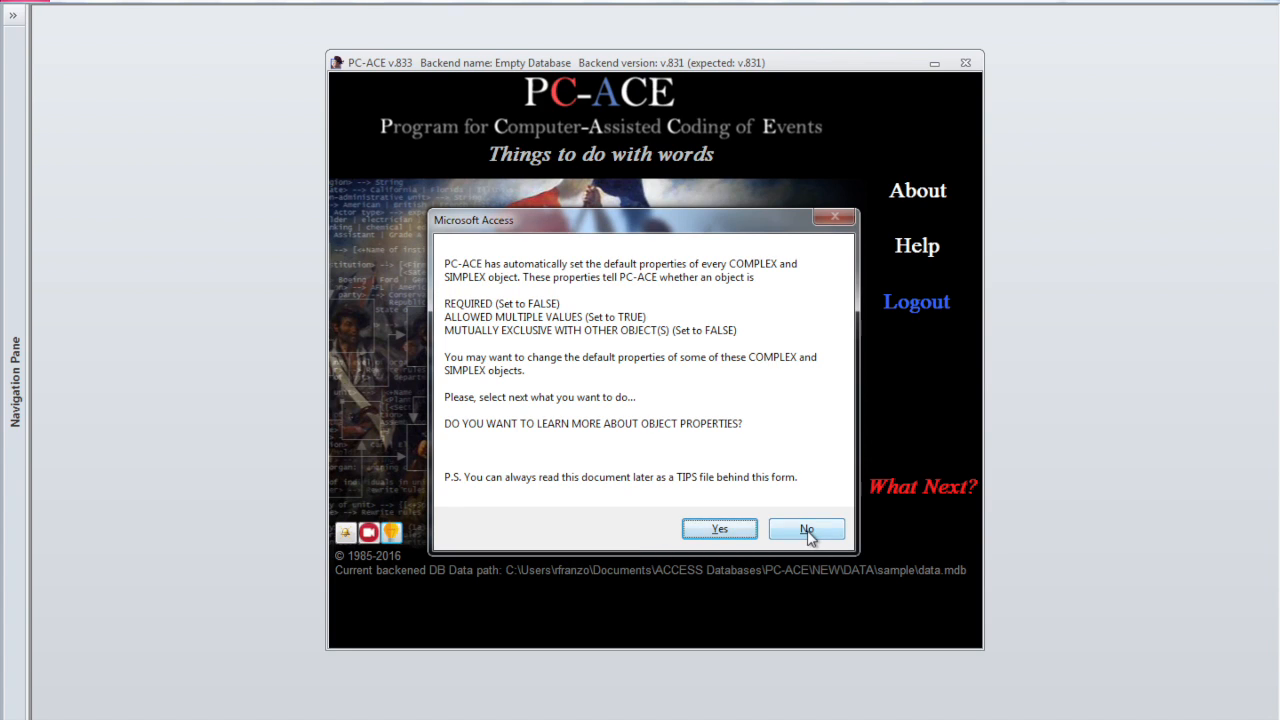
# Step: Skip the help on object properties, and keep the default properties of all objects and the string data type of simplex objects
pyautogui.click(807, 530)
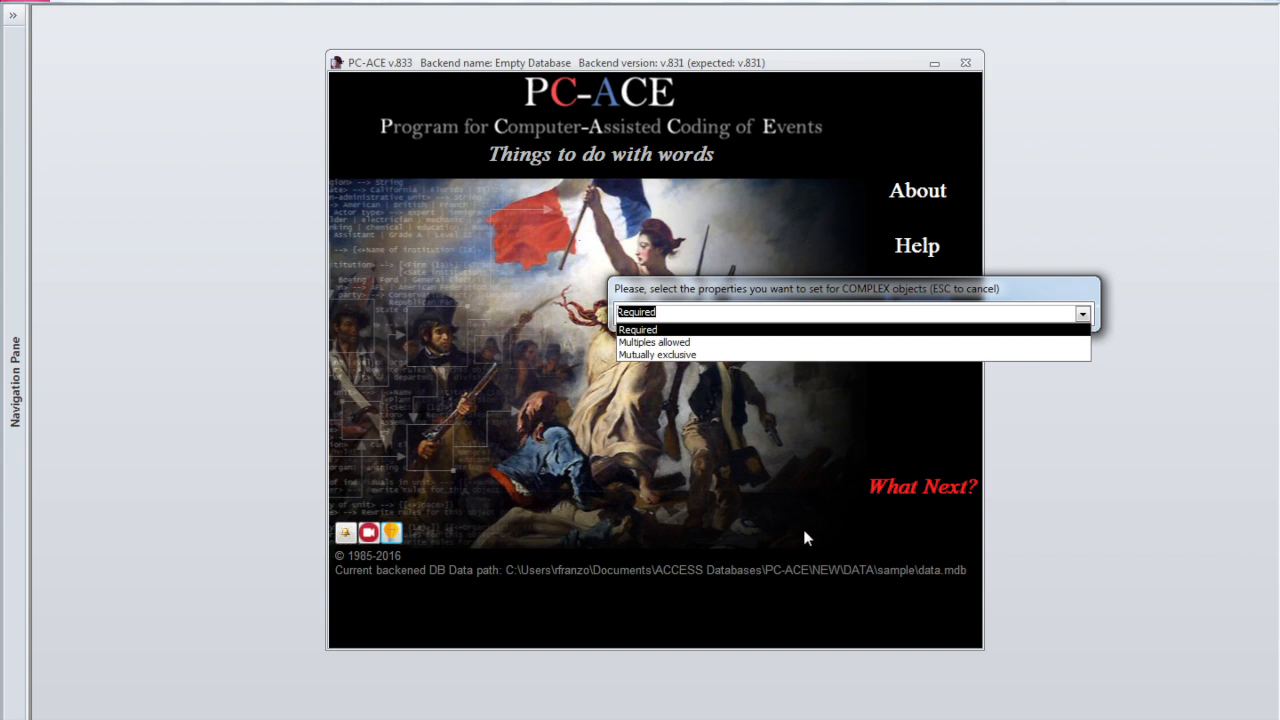
pyautogui.press('Return')
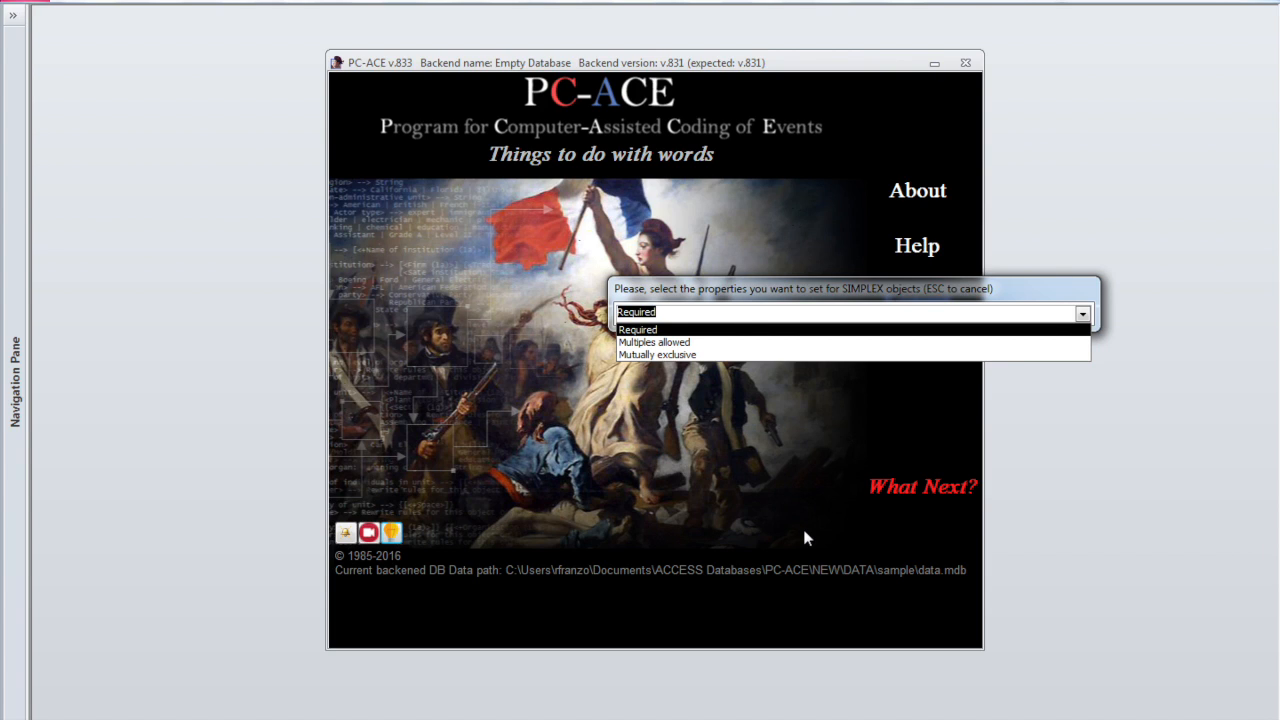
pyautogui.press('Return')
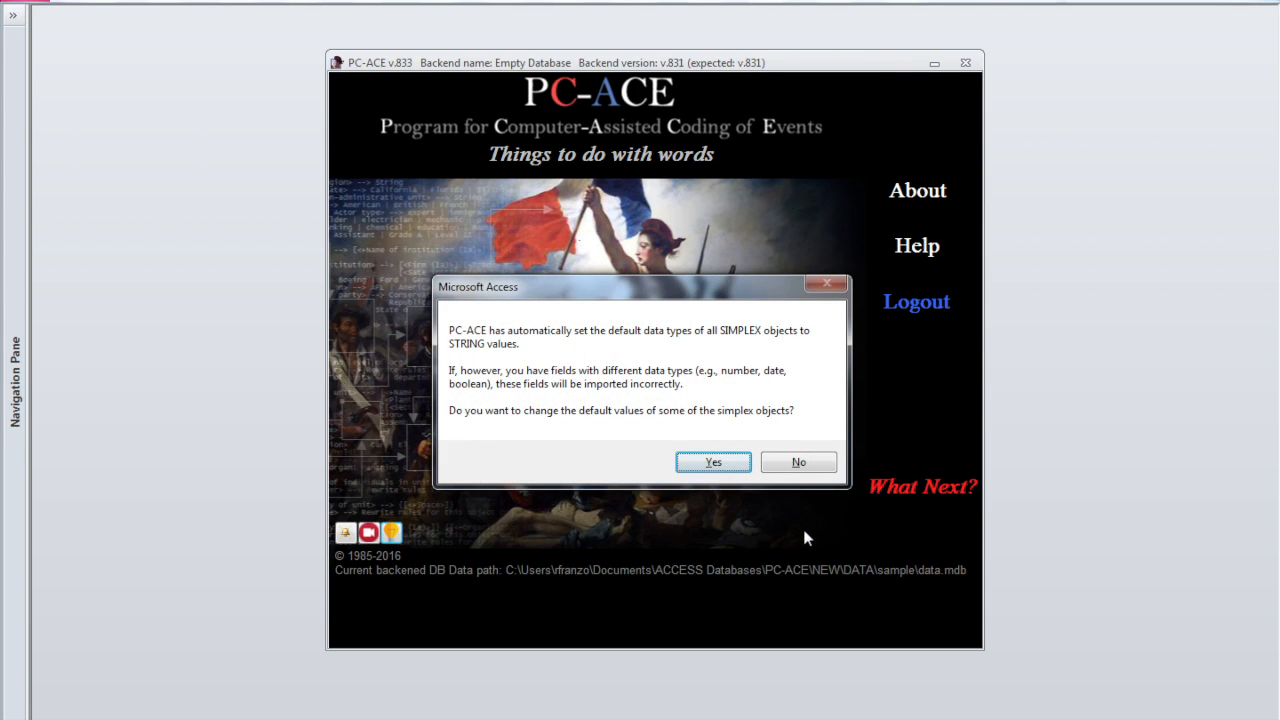
pyautogui.click(799, 466)
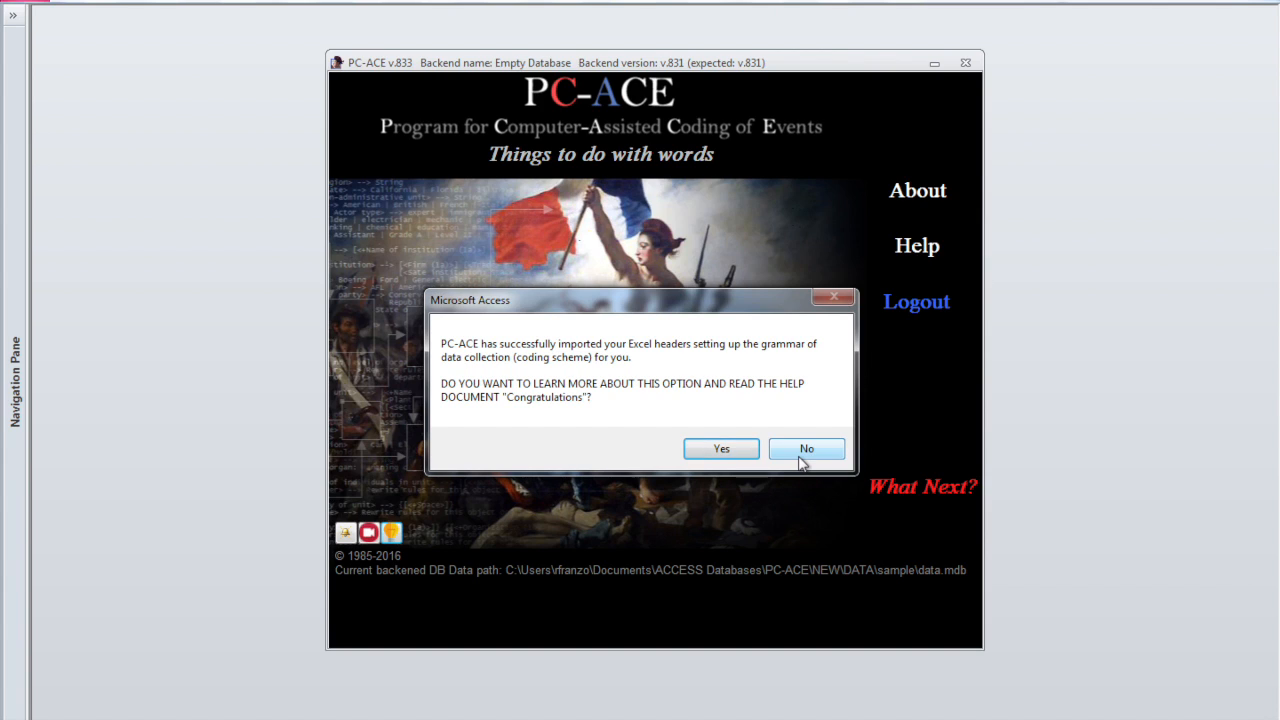
# Step: Skip the "Congratulations" help and import the rows, inserting subsequent rows with the same Macro Event under the same parent
pyautogui.click(801, 460)
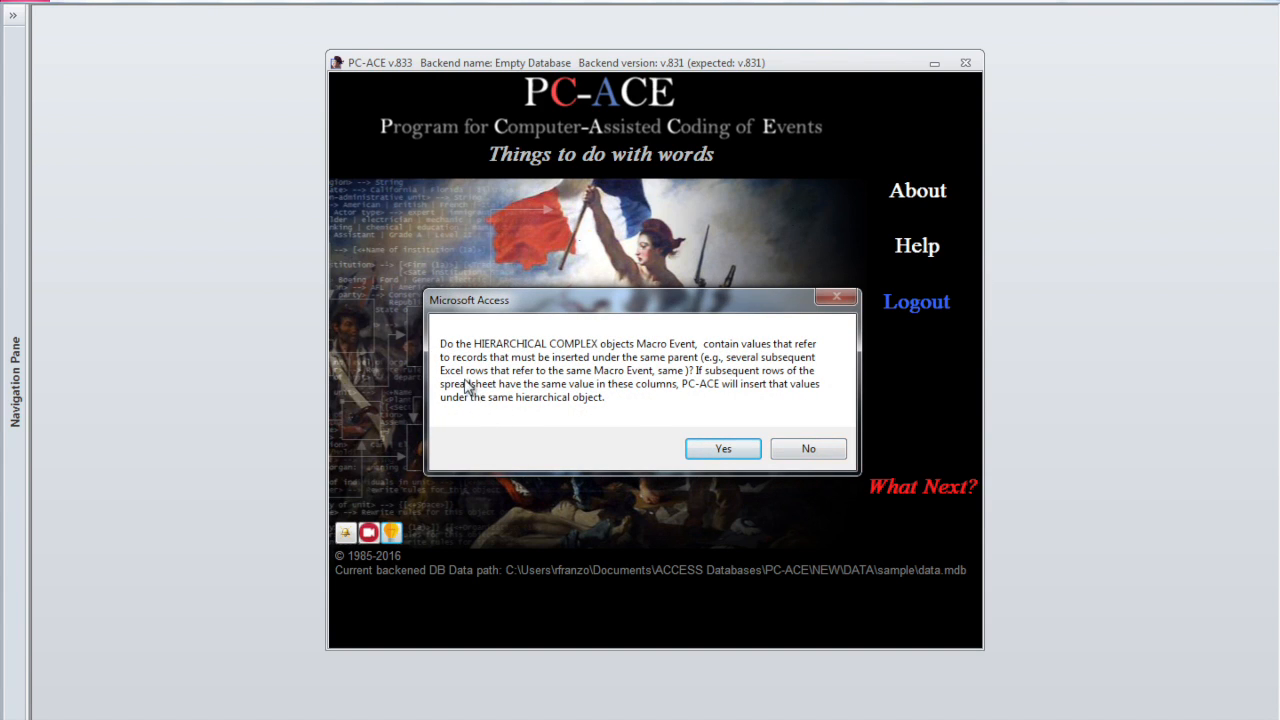
pyautogui.click(713, 452)
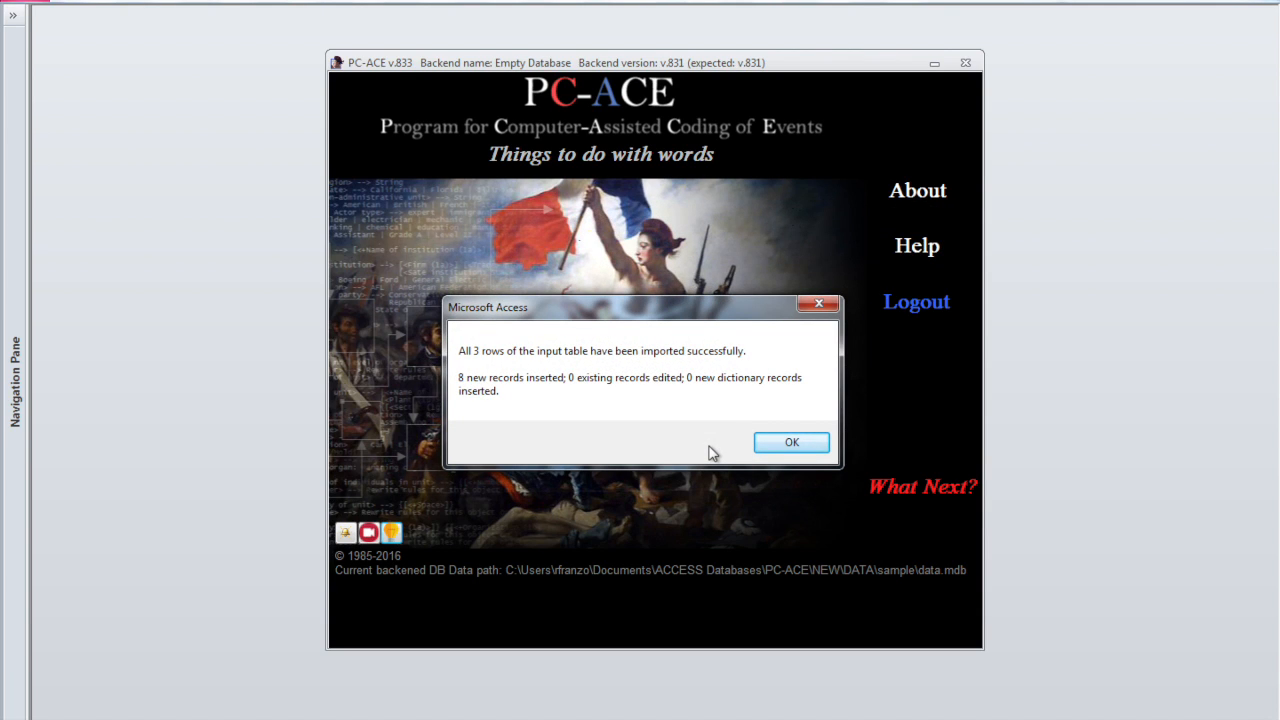
pyautogui.press('Return')
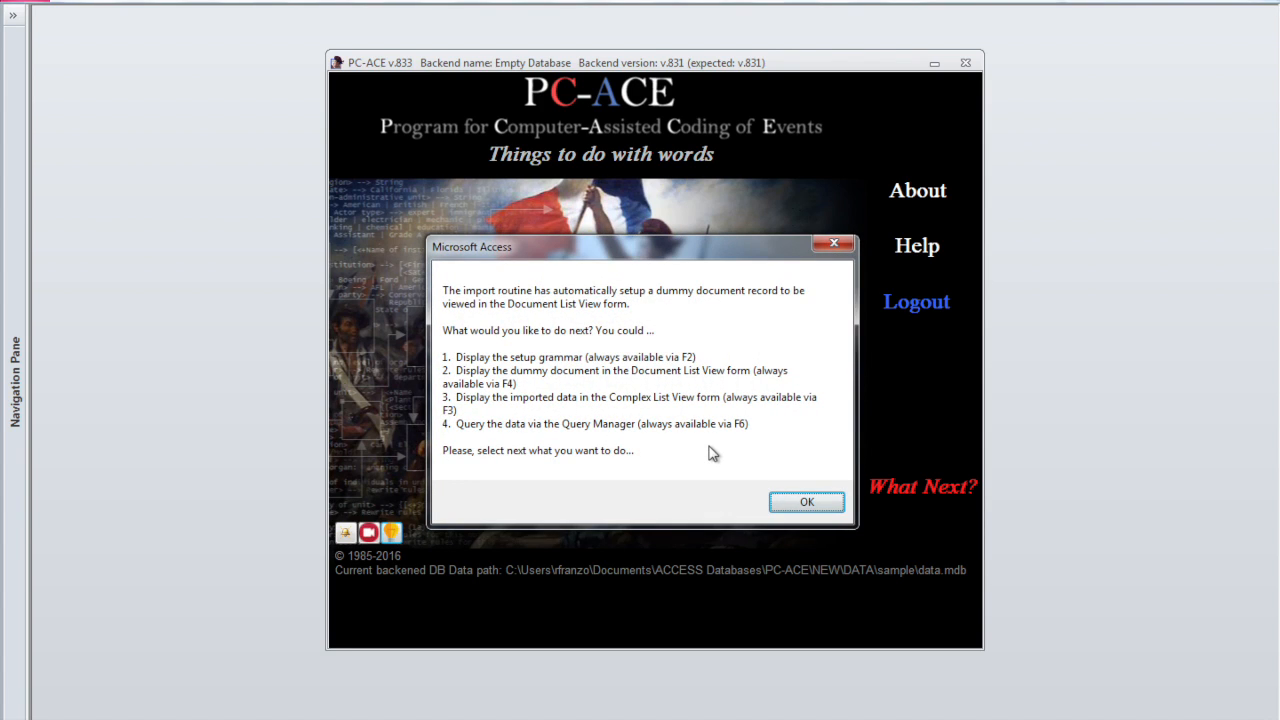
pyautogui.press('Return')
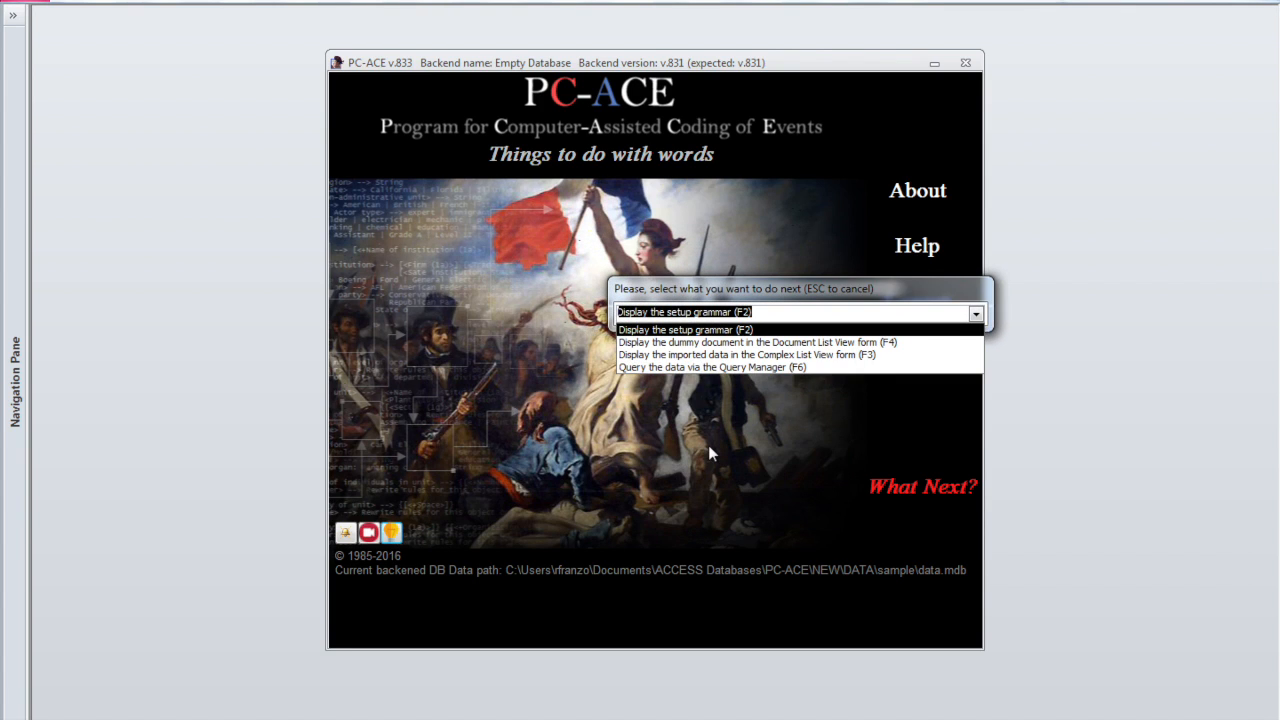
# Step: Display the setup grammar, expand the Event object to review its children, and close the grammar setup
pyautogui.click(645, 331)
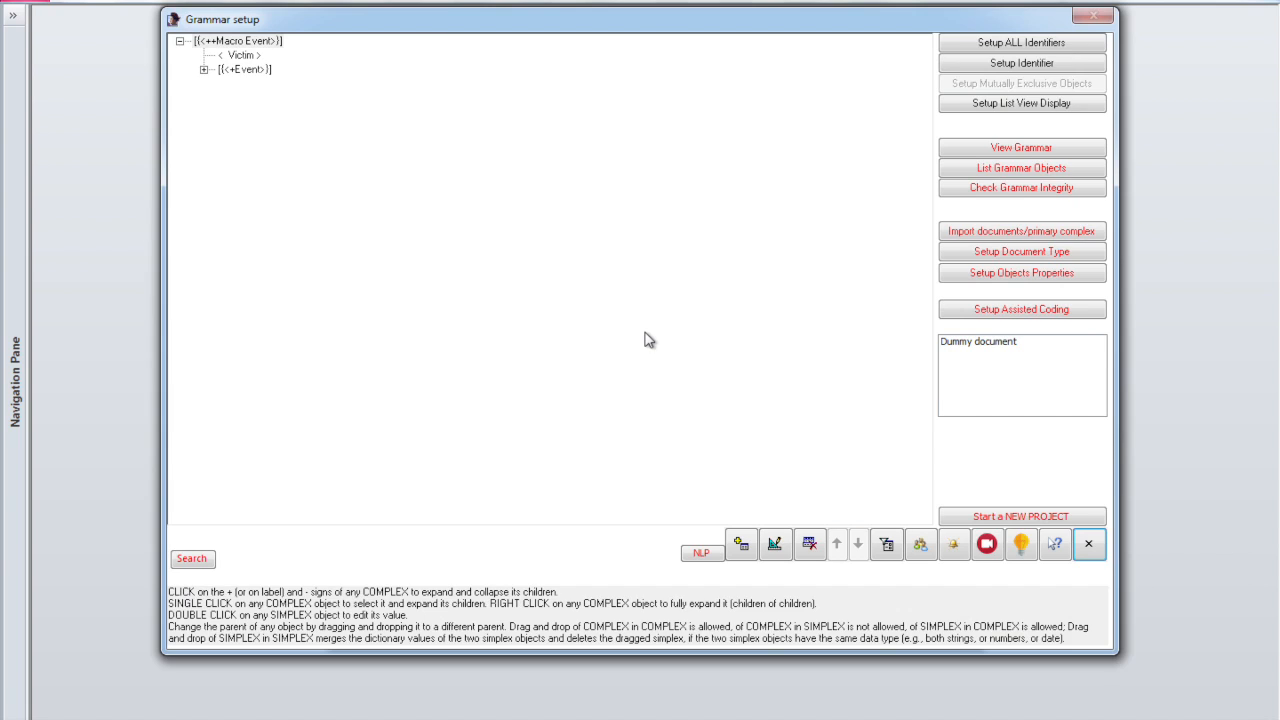
pyautogui.click(204, 71)
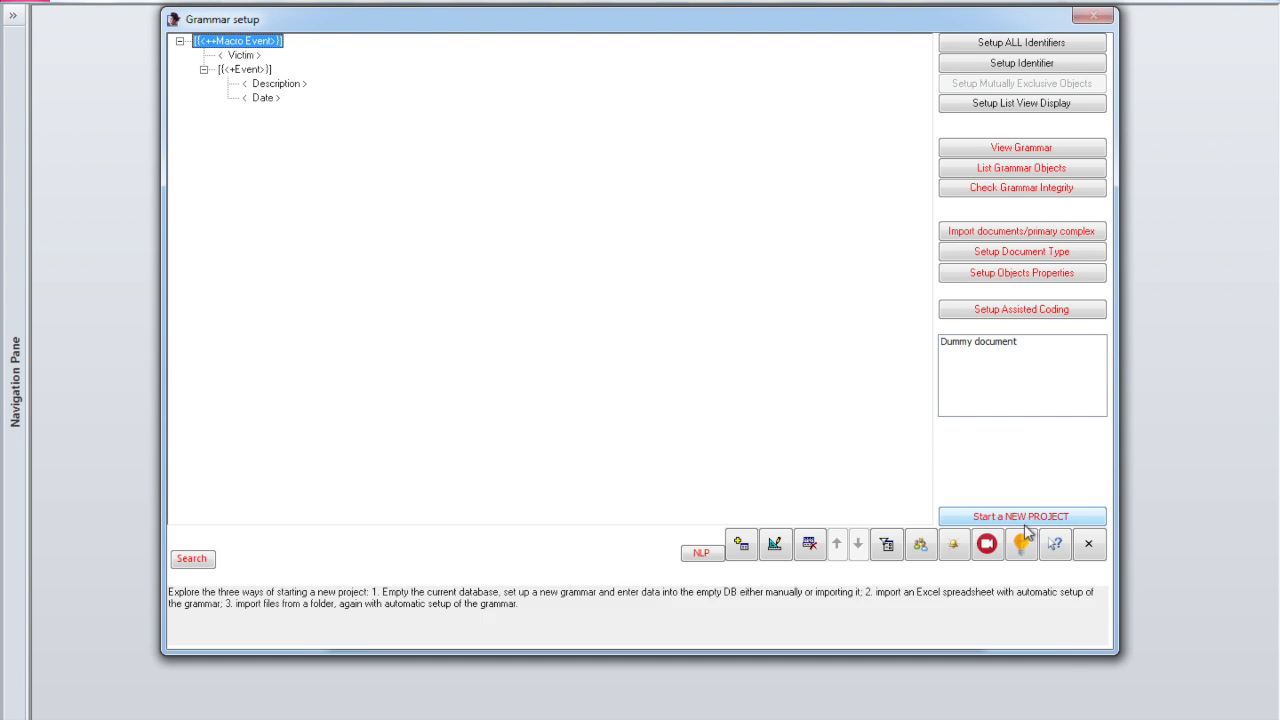
pyautogui.click(1088, 543)
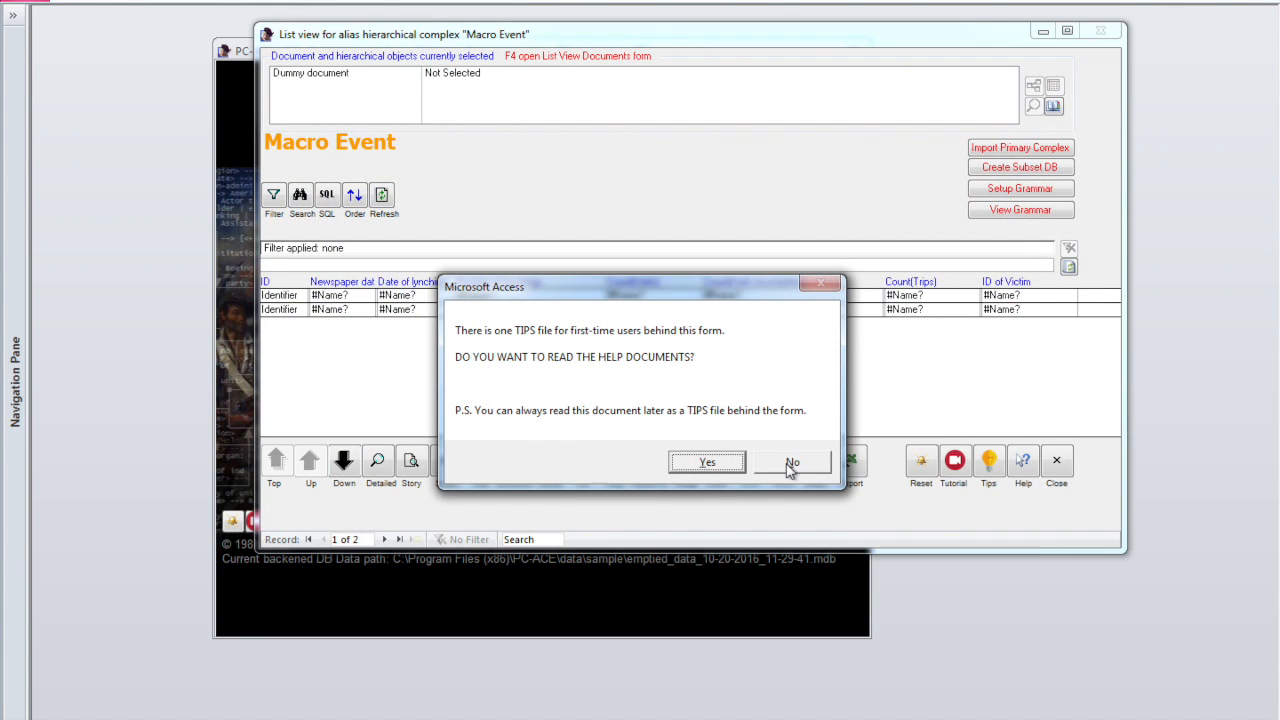
# Step: Skip the list view help, open the first Macro Event record in detail, and examine the children of its first Event
pyautogui.click(790, 463)
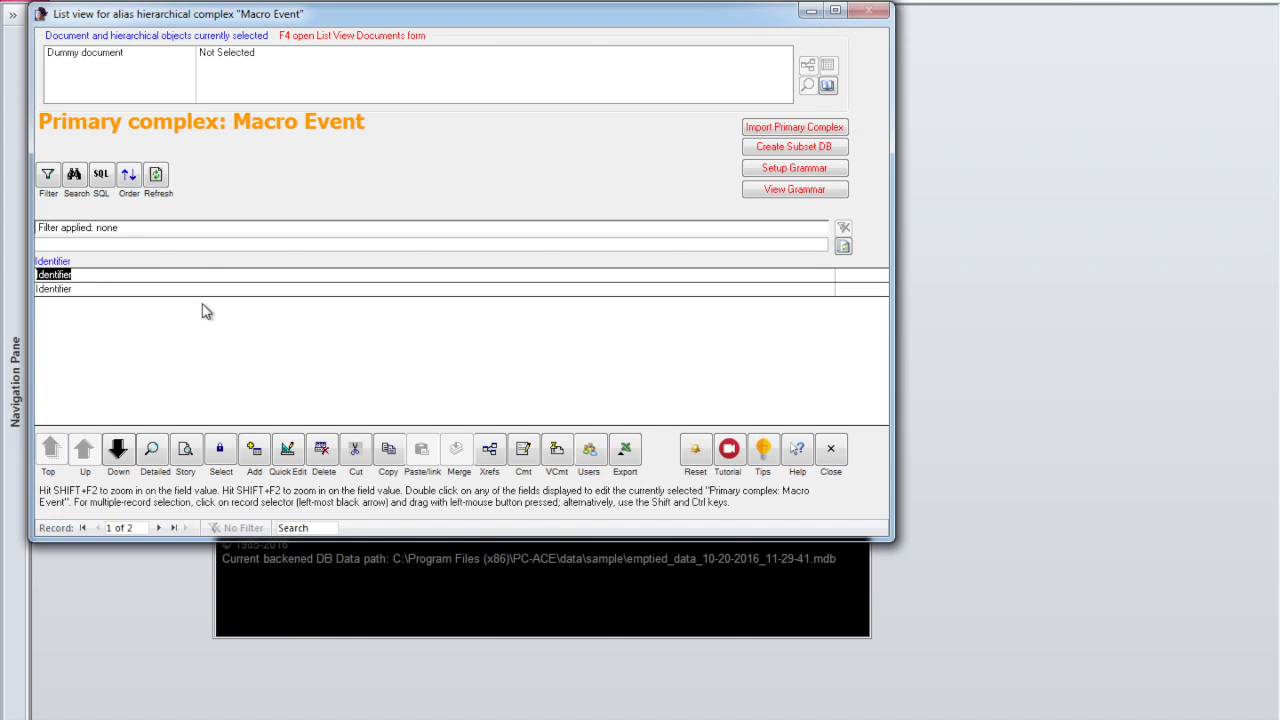
pyautogui.click(118, 448)
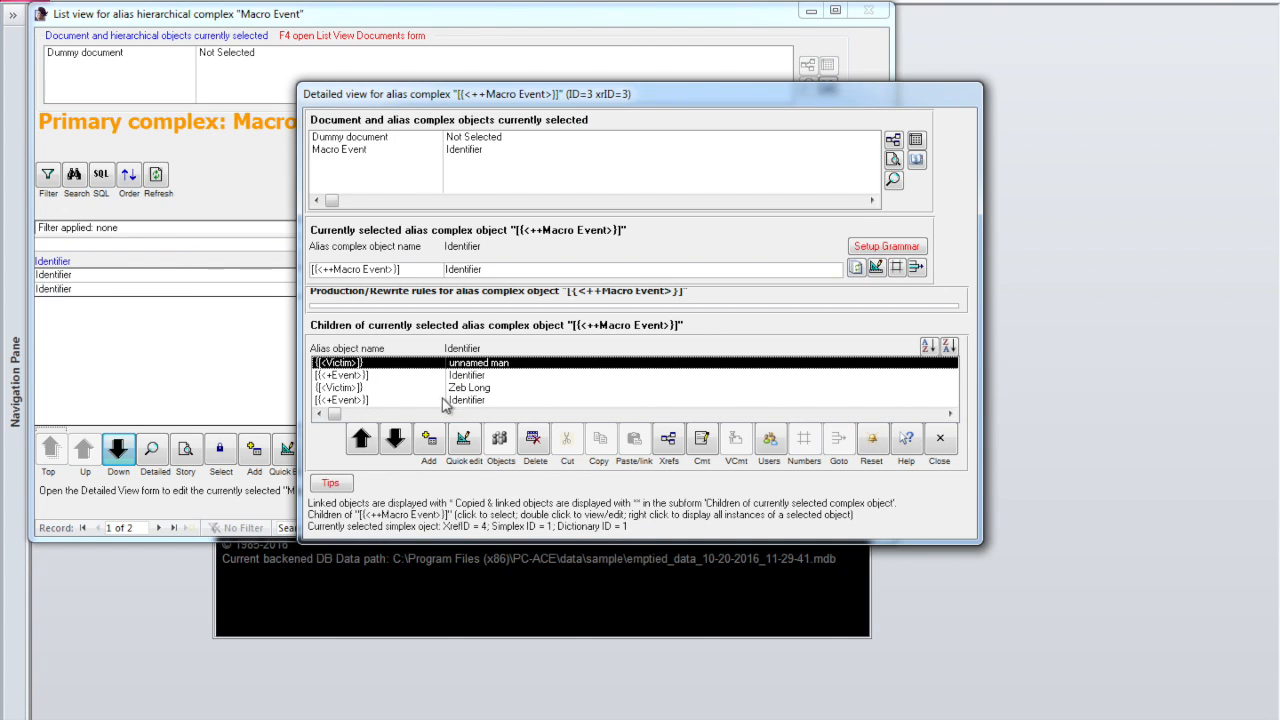
pyautogui.click(348, 376)
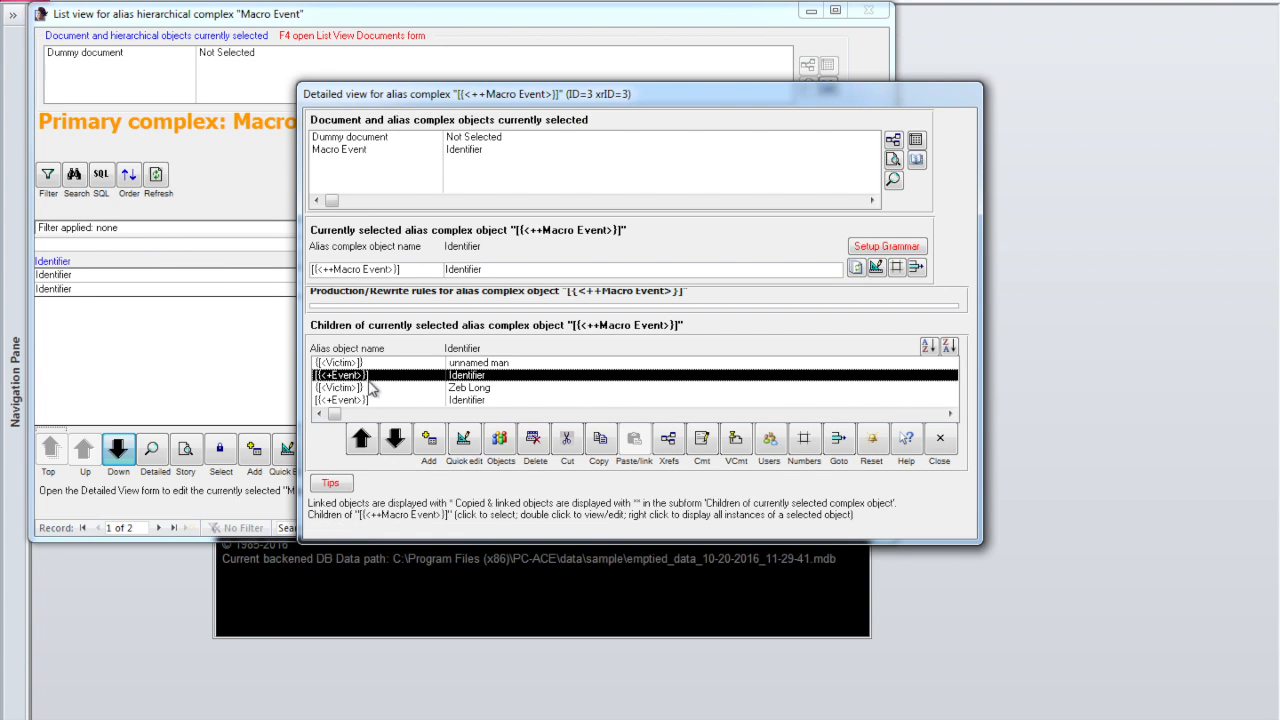
pyautogui.click(396, 443)
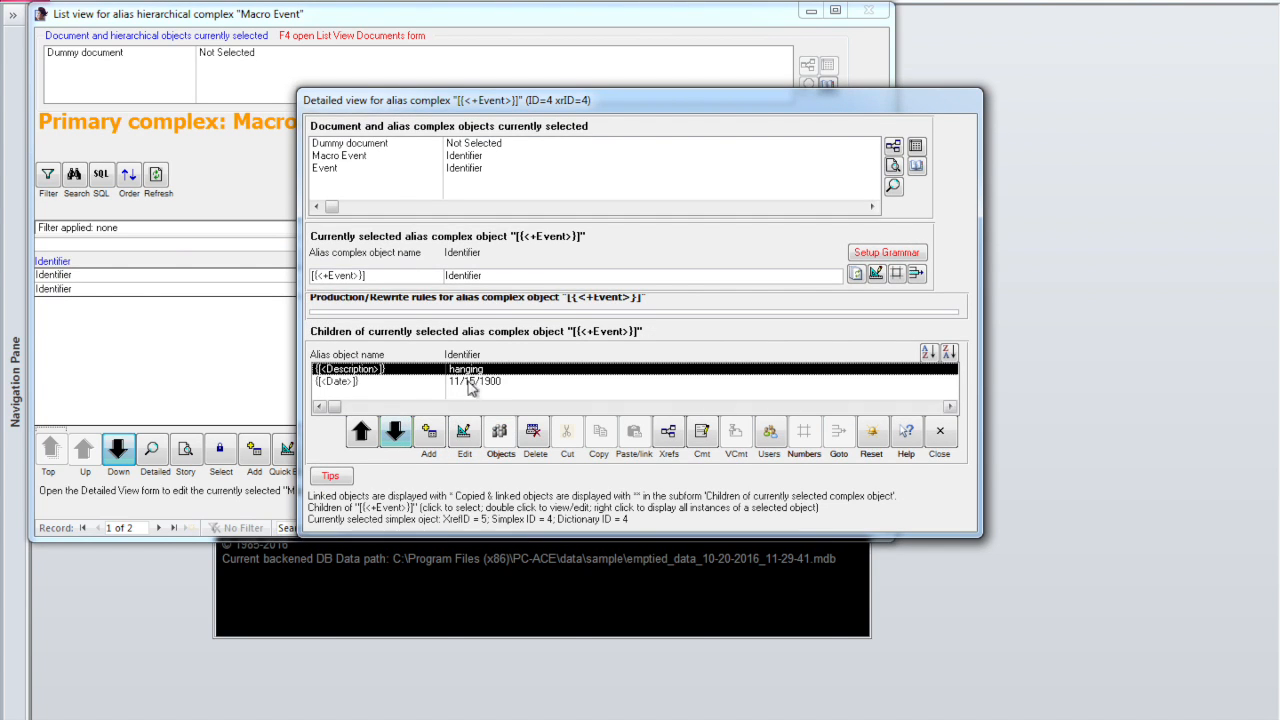
# Step: Return to the parent Macro Event and examine the children of its second Event
pyautogui.click(366, 432)
pyautogui.click(376, 400)
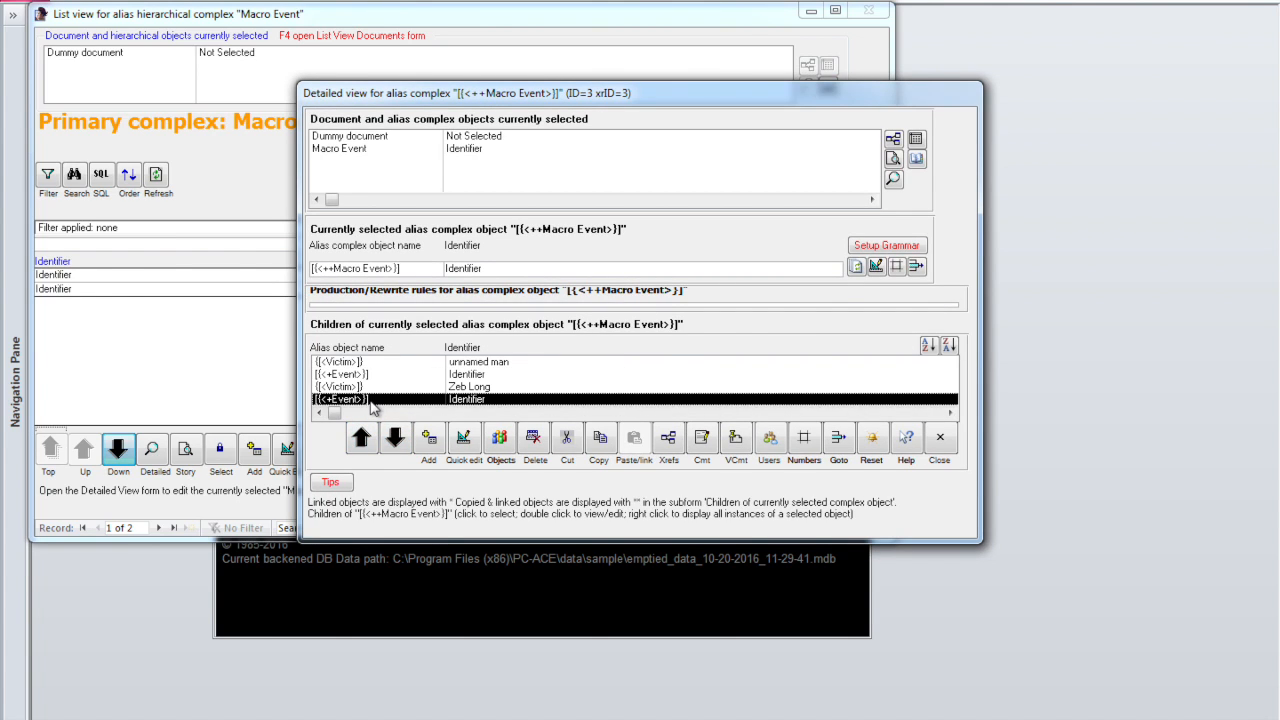
pyautogui.click(398, 436)
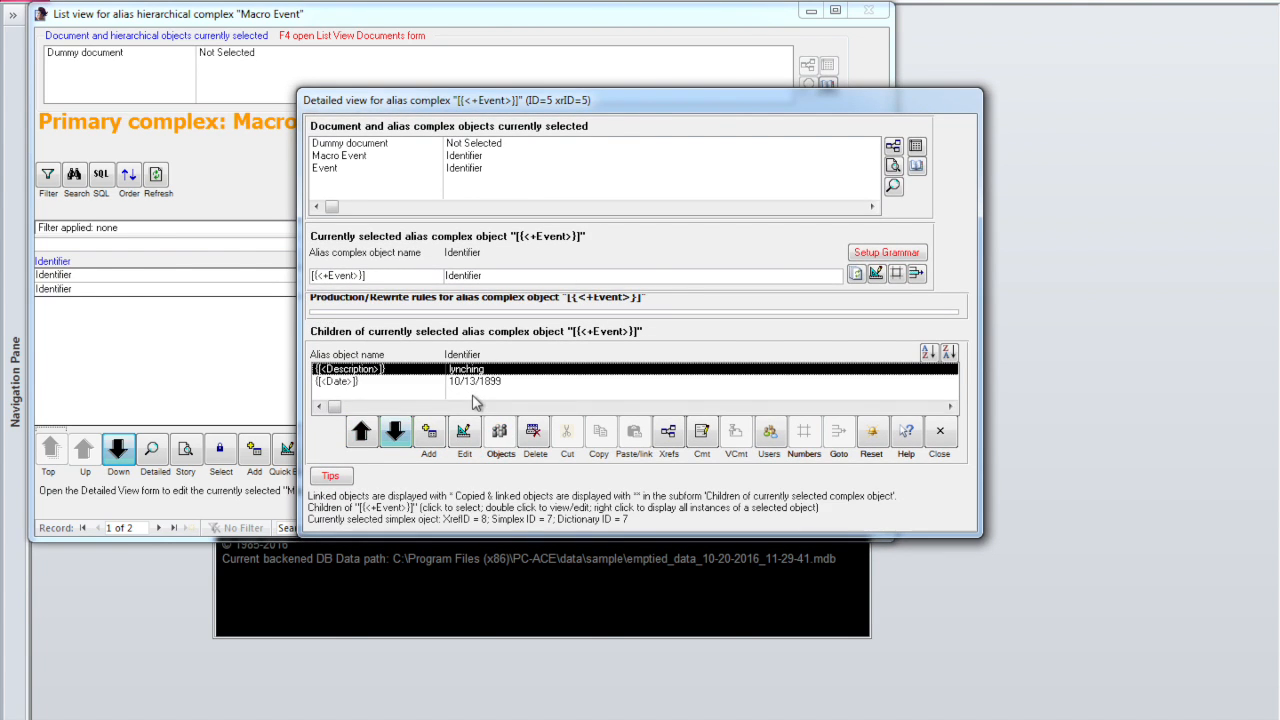